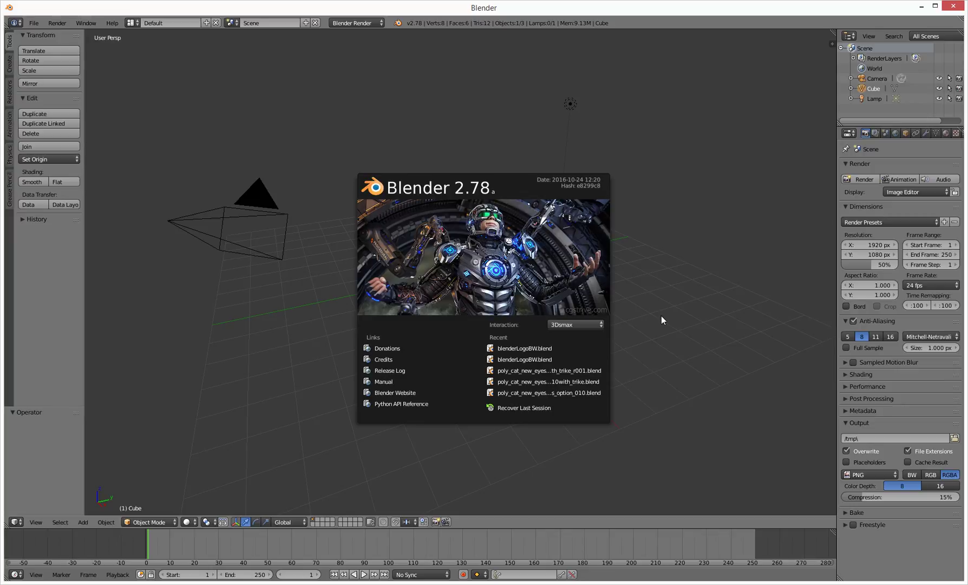
Step: Dismiss the splash screen and orbit and zoom in on the default cube
click(668, 277)
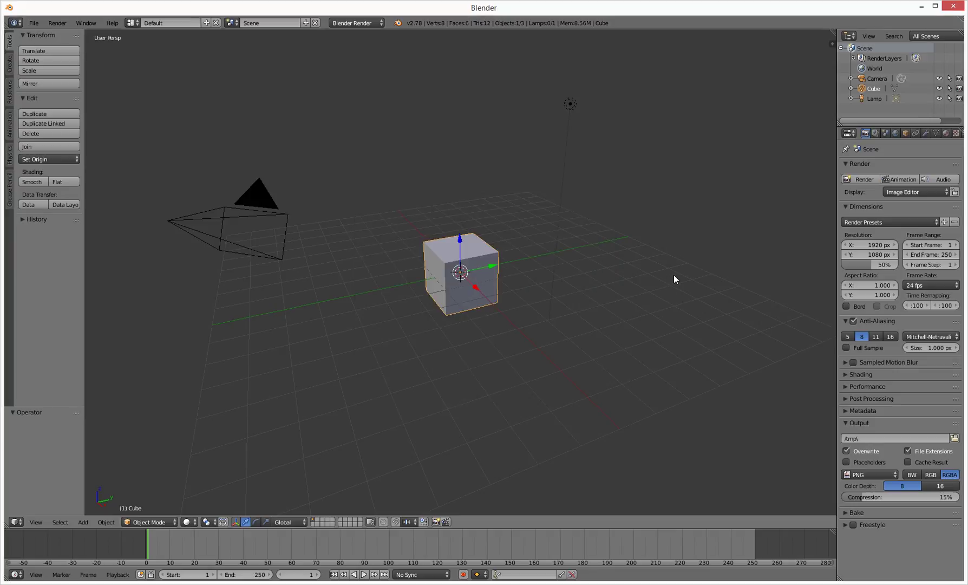
mouse_move(510, 242)
alt+middle_down()
mouse_move(513, 277)
mouse_move(493, 219)
mouse_move(500, 234)
alt+middle_up()
scroll(513, 277, up, 5)
Step: Switch the cube into Edit Mode and back to Object Mode
key(Tab)
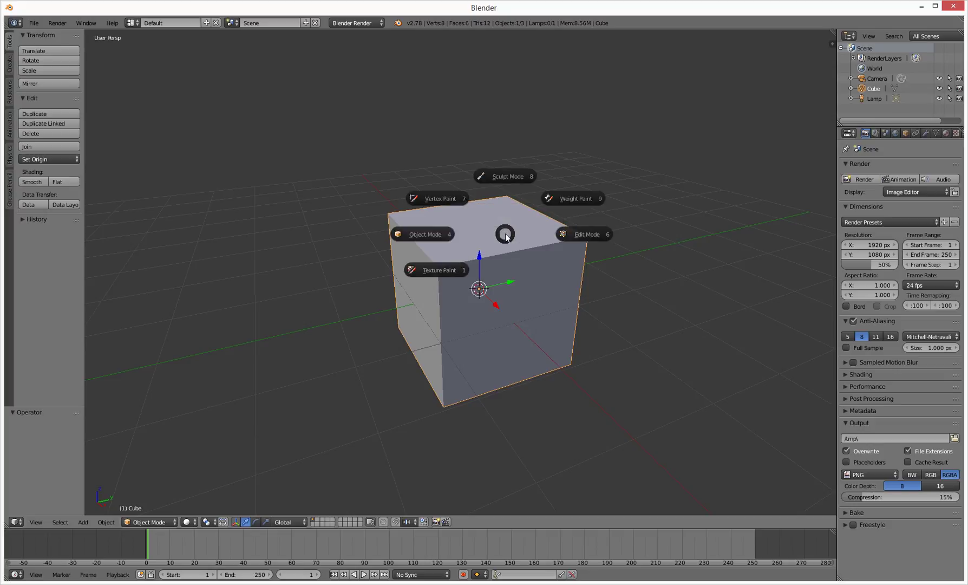
click(765, 166)
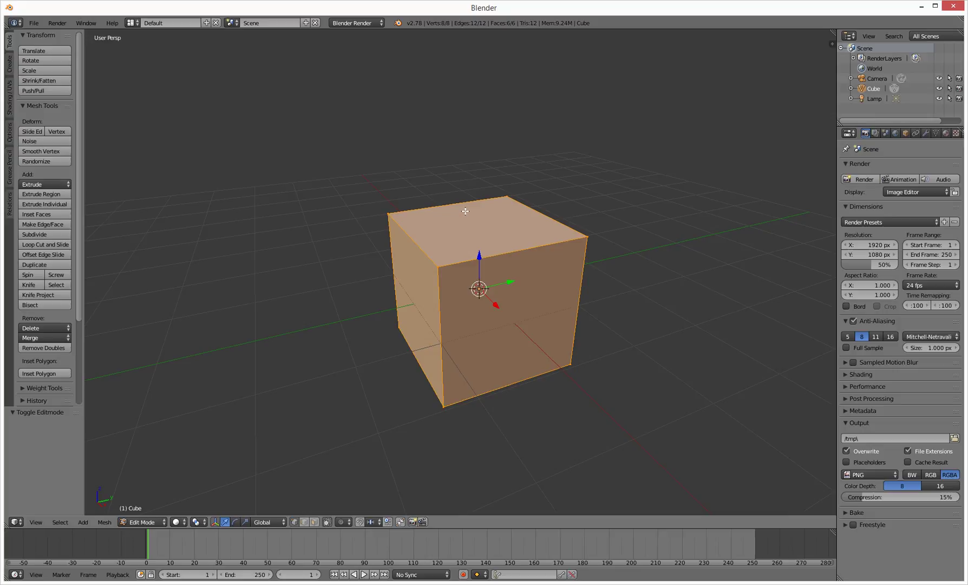
key(Tab)
click(394, 211)
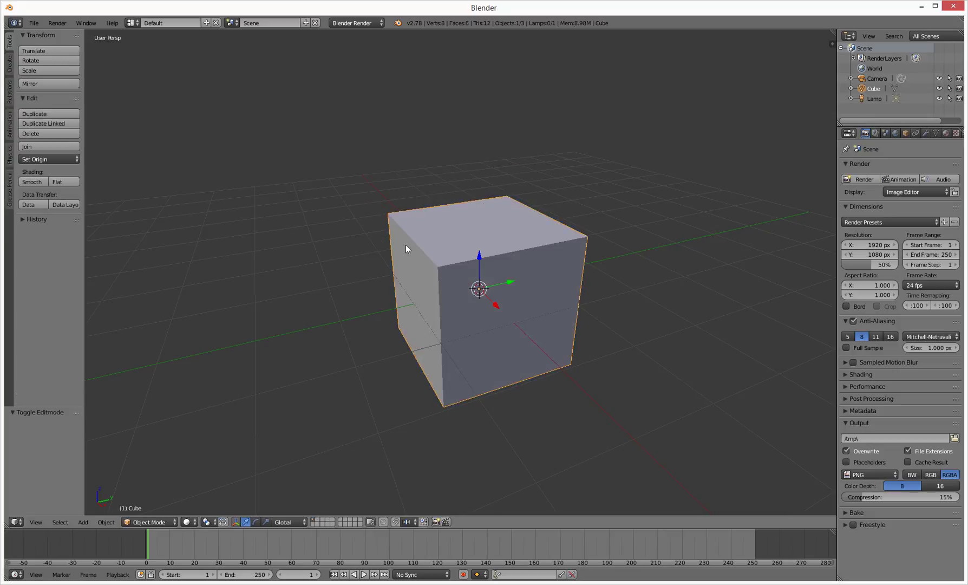
click(34, 23)
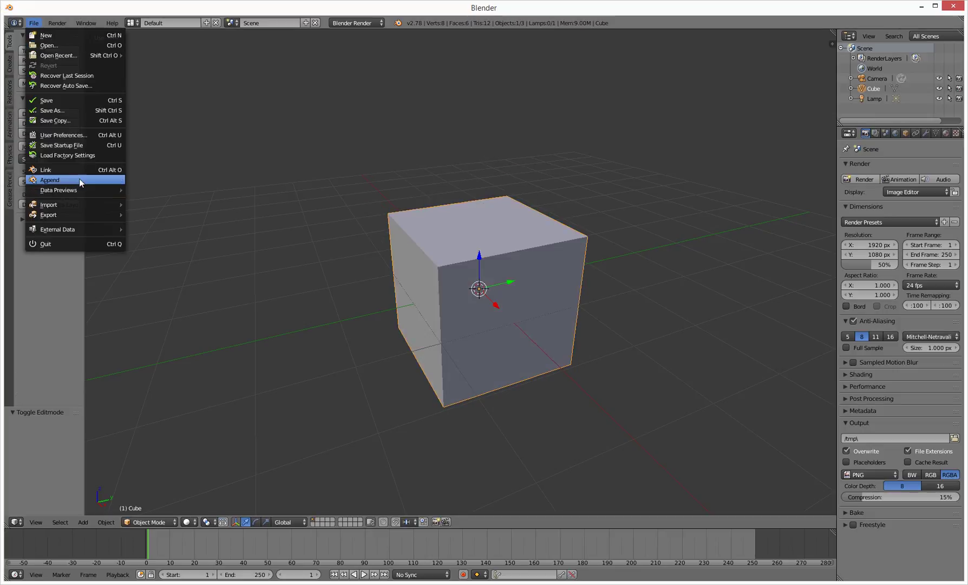
click(77, 135)
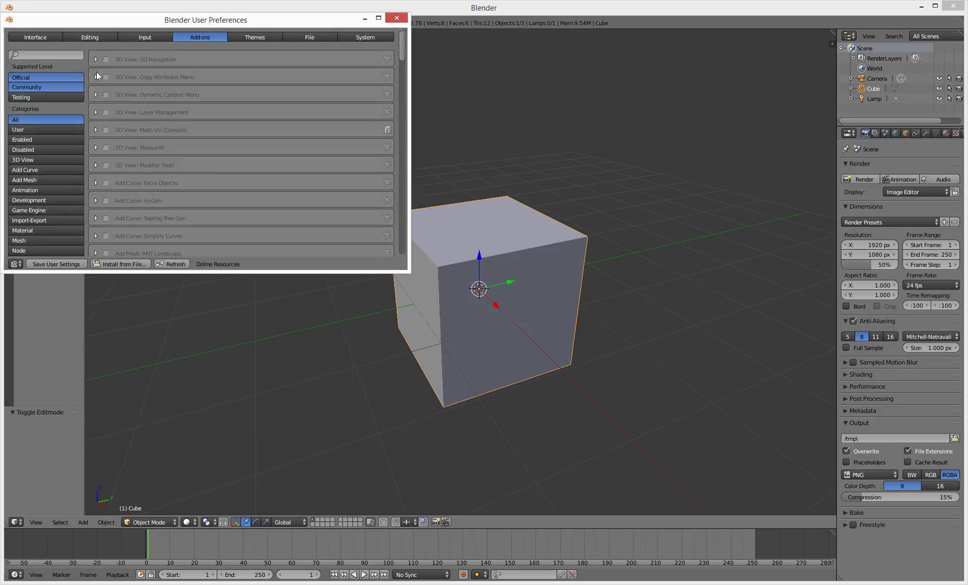
drag(136, 21, 358, 65)
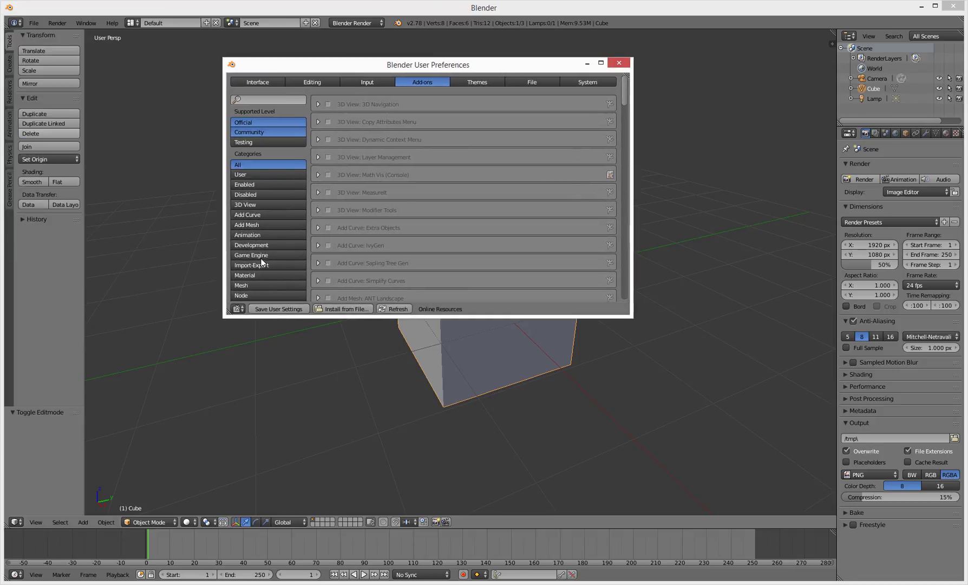
click(262, 284)
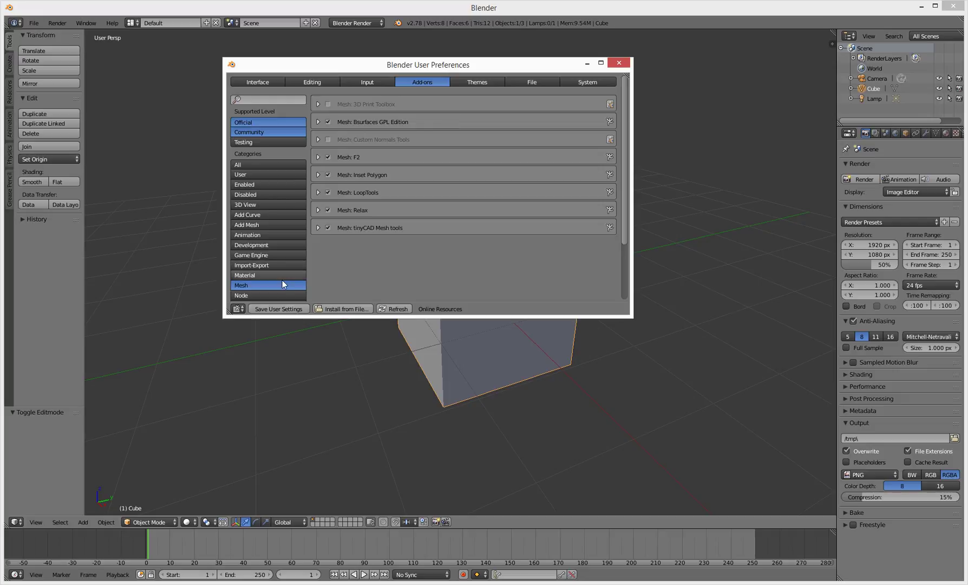
click(619, 63)
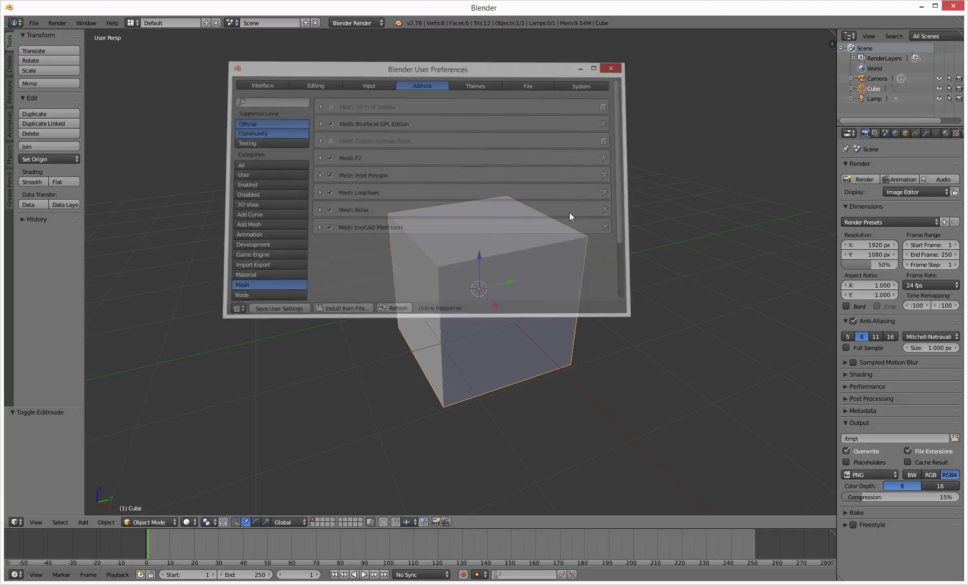
middle_drag(427, 292, 462, 267)
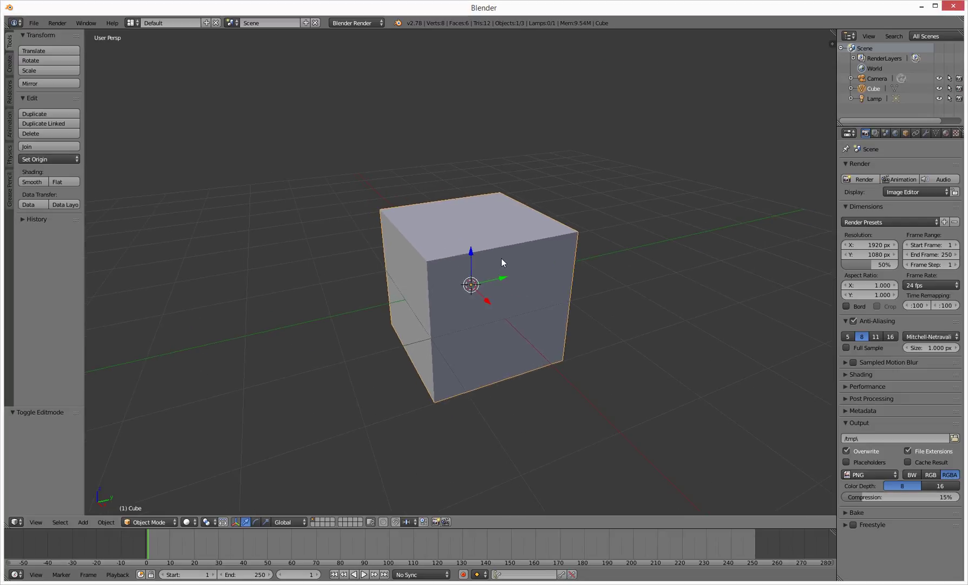
Step: Enter Edit Mode and subdivide the cube twice into a 4×4 grid per side
key(Tab)
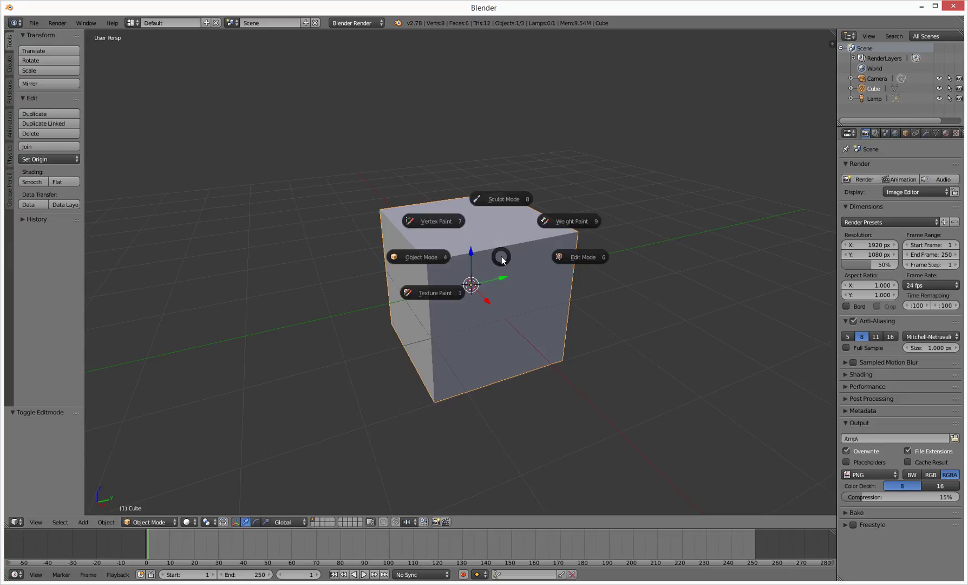
click(575, 261)
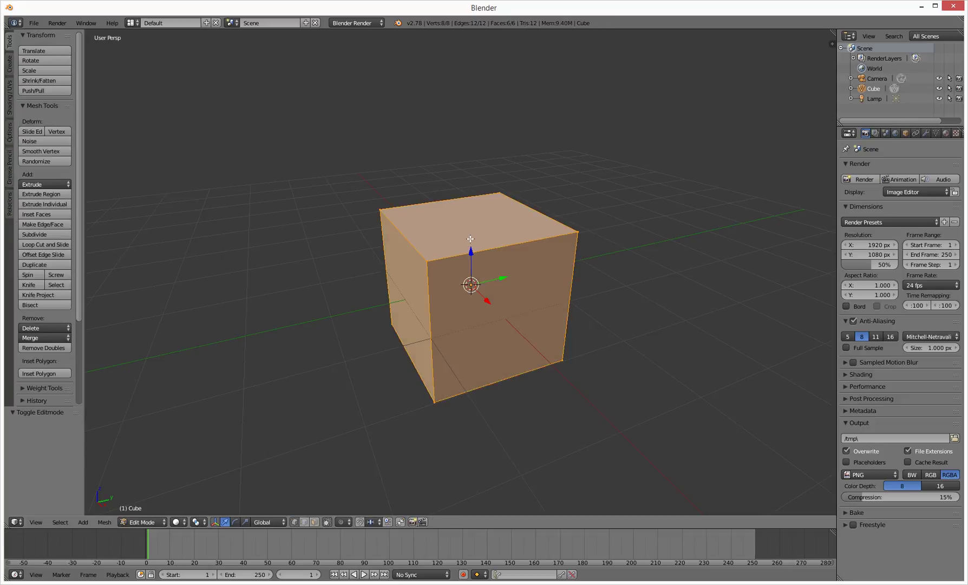
click(44, 234)
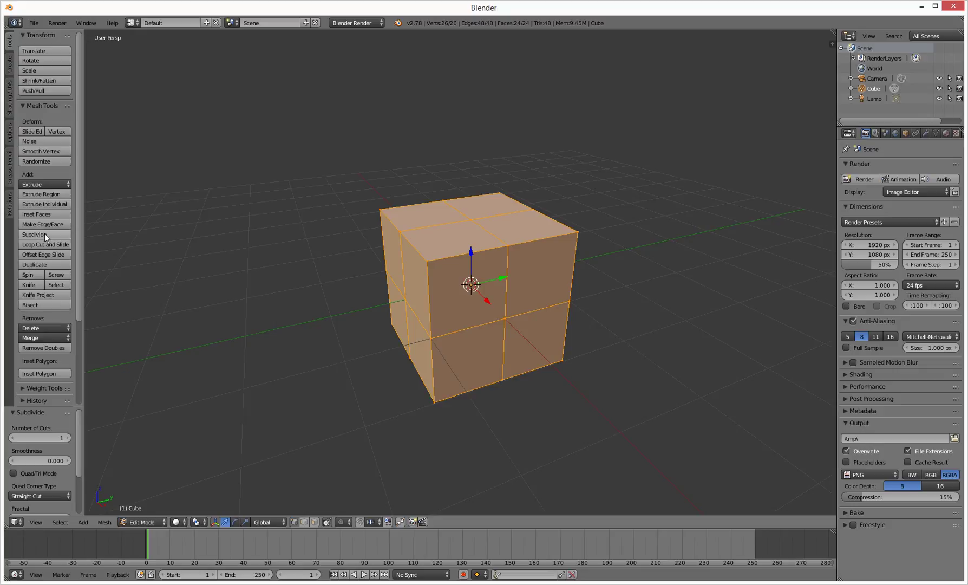
click(44, 234)
middle_drag(352, 287, 354, 276)
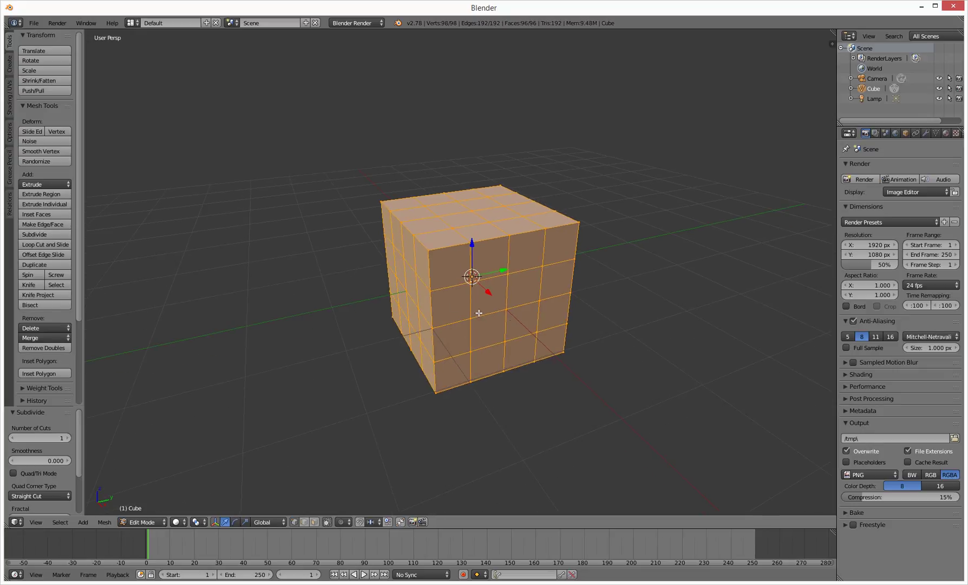
Step: Deselect the mesh, switch to face select mode and view the cube's front side
key(a)
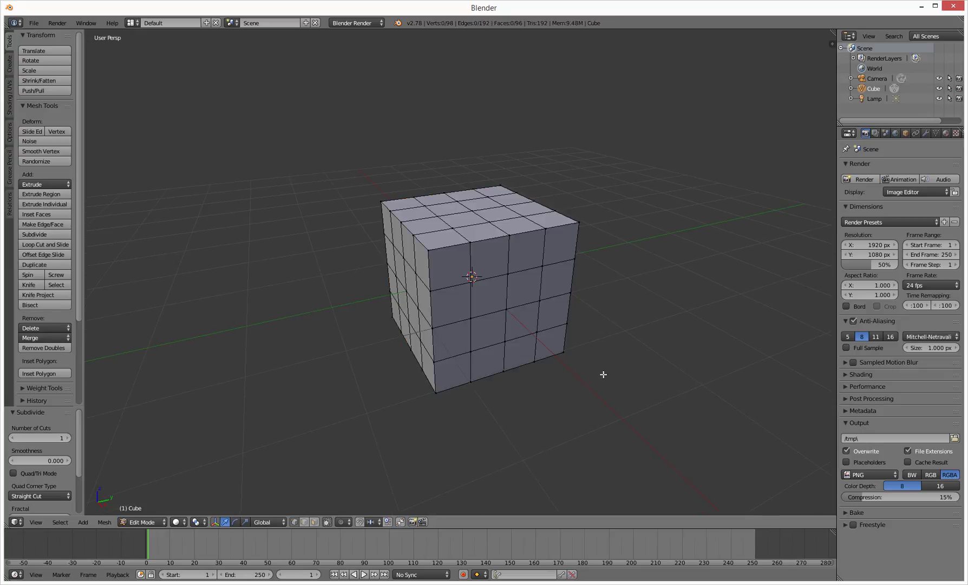
click(316, 522)
middle_drag(385, 403, 473, 365)
scroll(473, 365, up, 2)
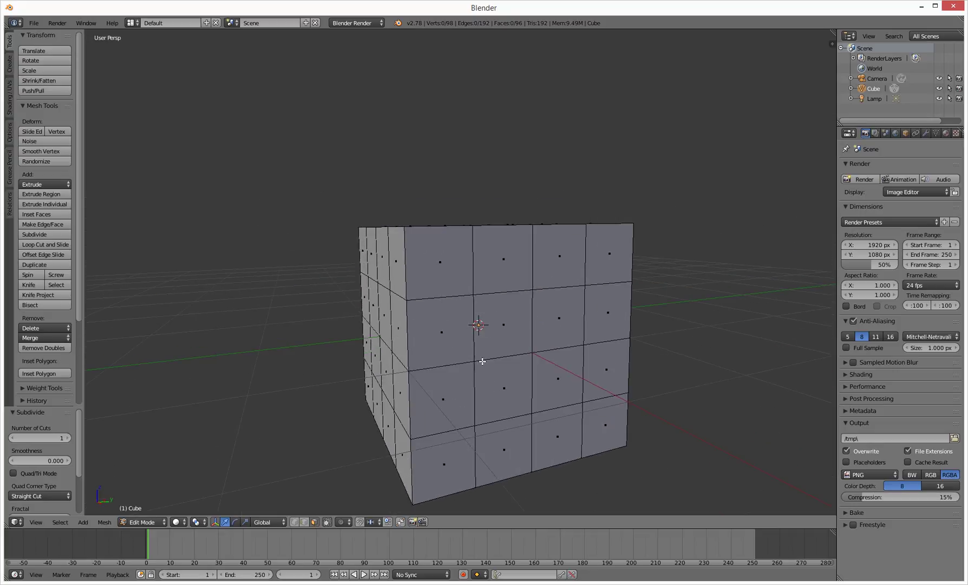
Step: Shift-select the 2×2 block of centre faces on the front and widen the tool shelf
right_click(501, 325)
ctrl+right_click(562, 319)
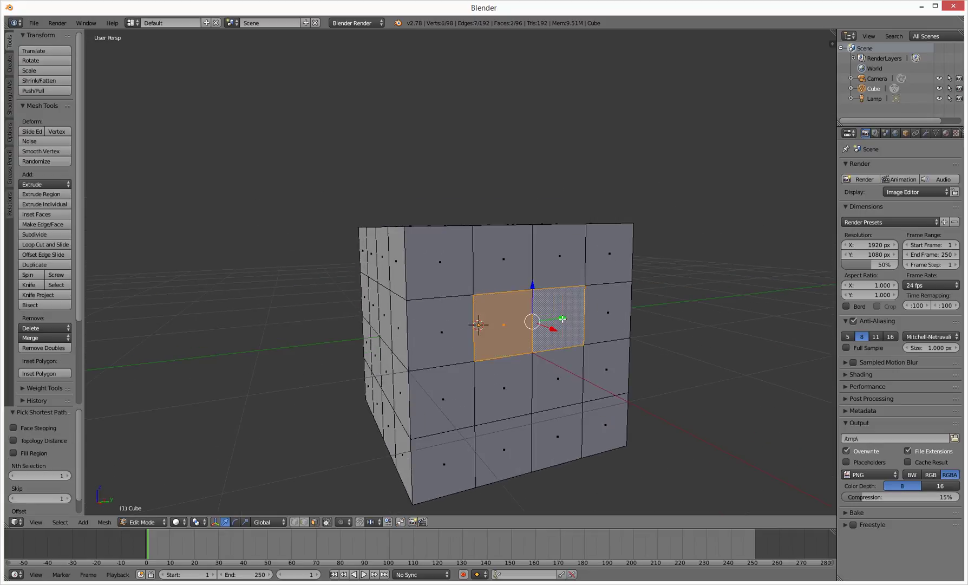
ctrl+right_click(517, 386)
ctrl+right_click(551, 384)
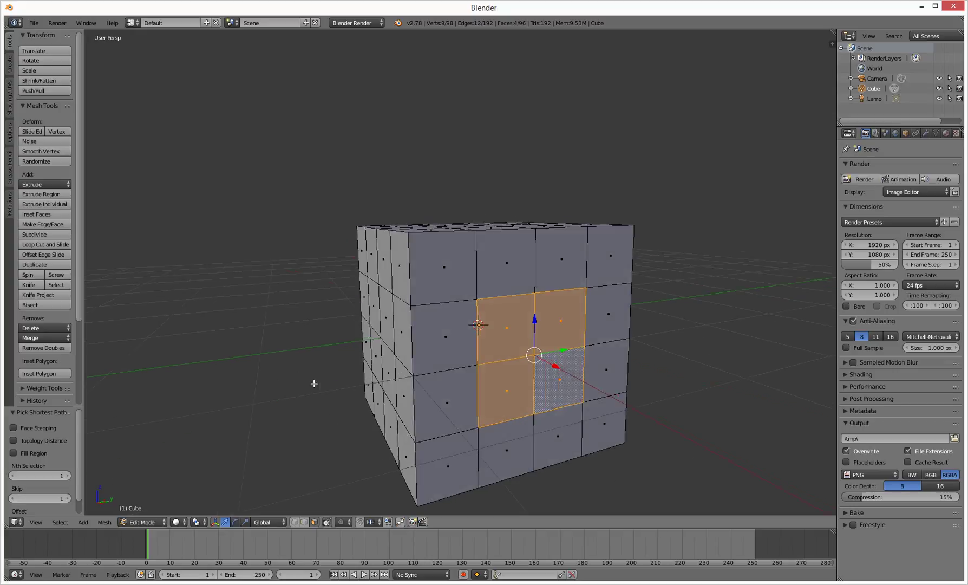
middle_drag(315, 384, 472, 269)
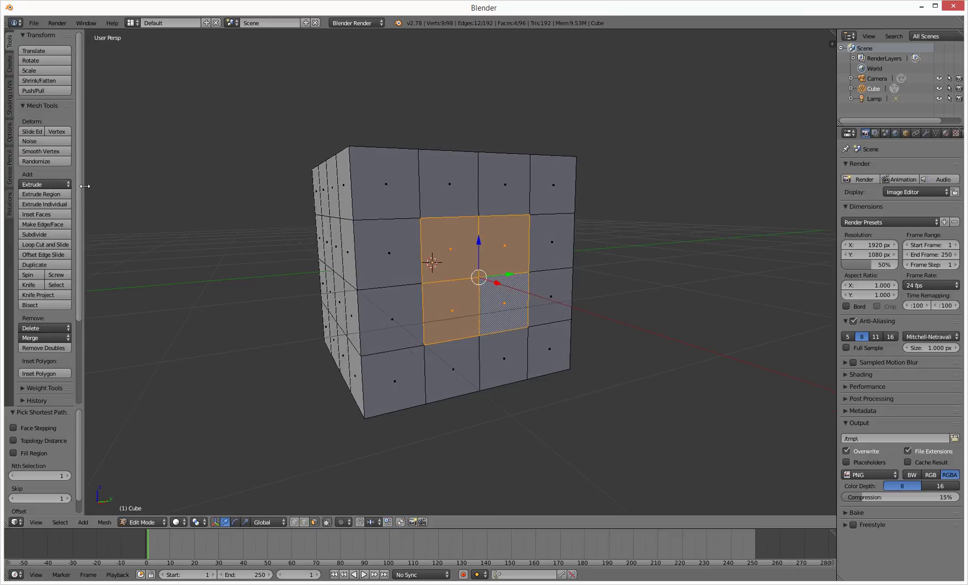
drag(85, 185, 144, 187)
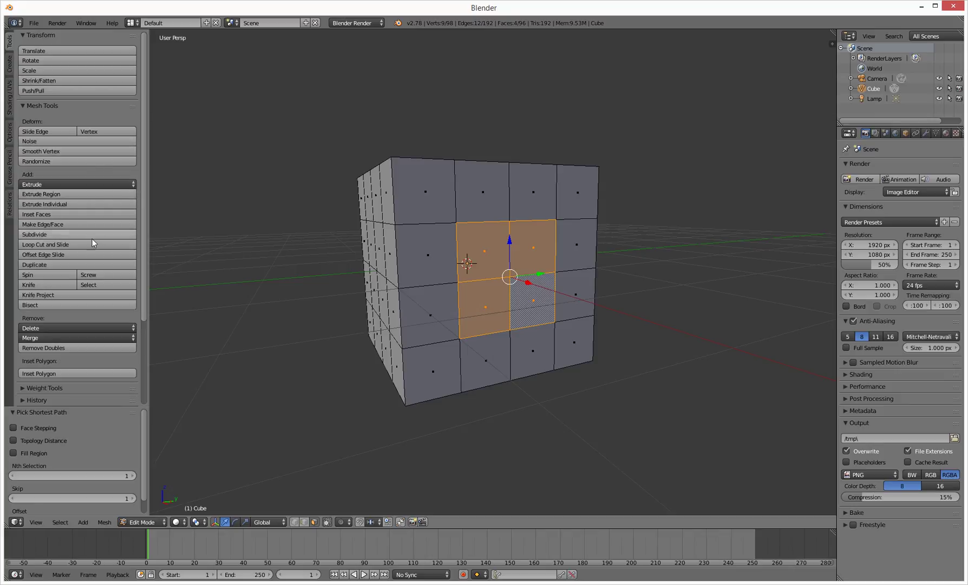
Step: Inset the selected 2×2 face block with thickness 0.1010
click(58, 214)
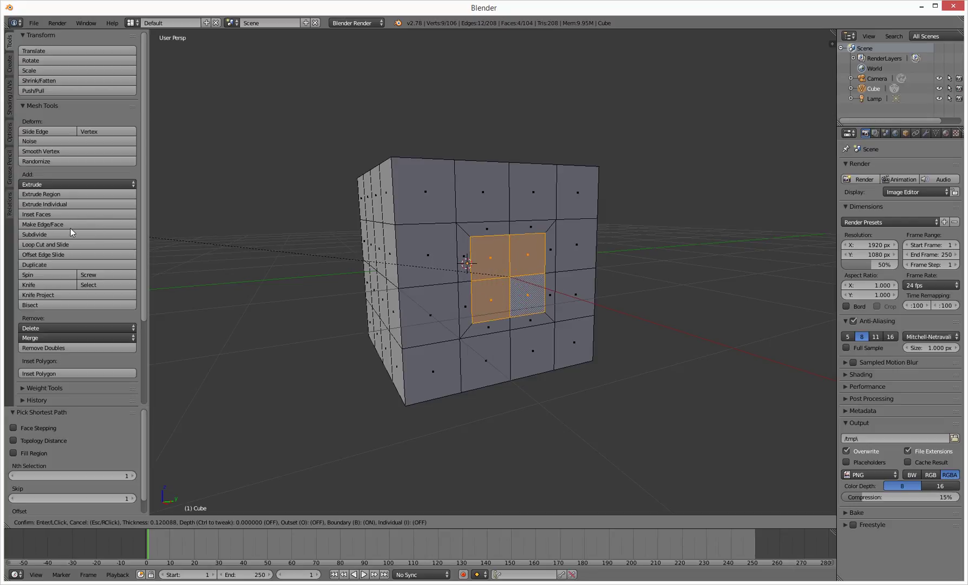
click(67, 226)
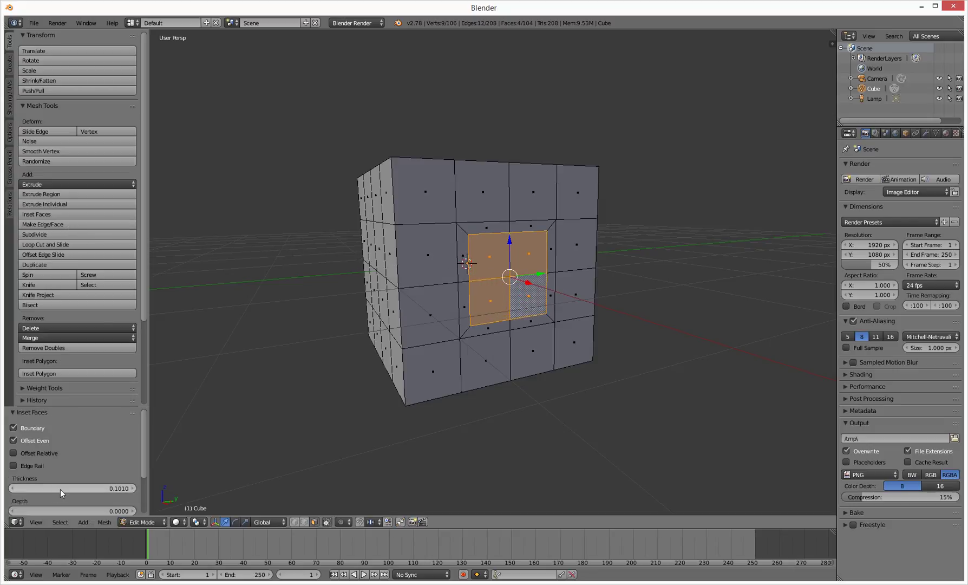
mouse_move(139, 452)
mouse_down()
mouse_move(143, 476)
mouse_move(141, 467)
mouse_up()
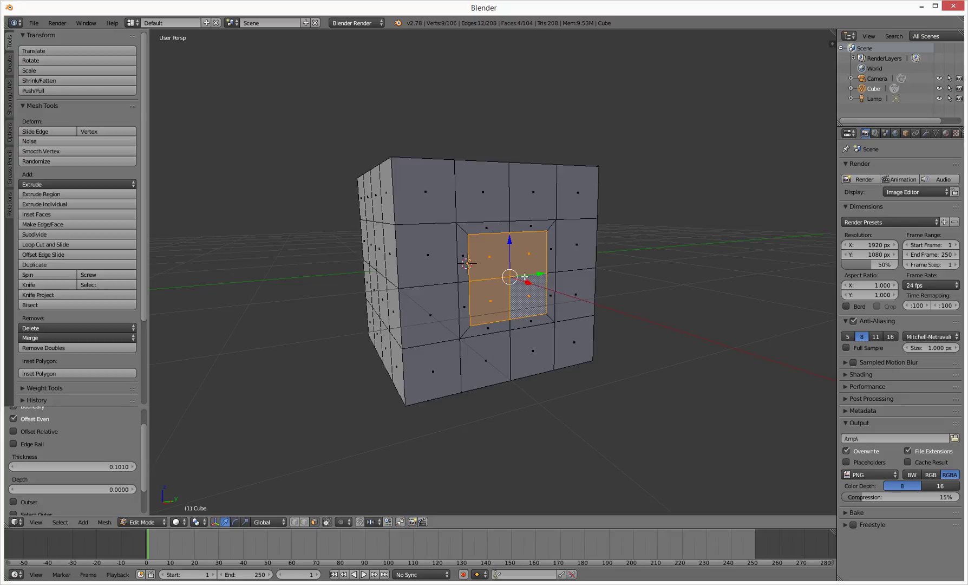
Step: Reshape the inset face patch into a circle with LoopTools Circle
scroll(79, 360, down, 5)
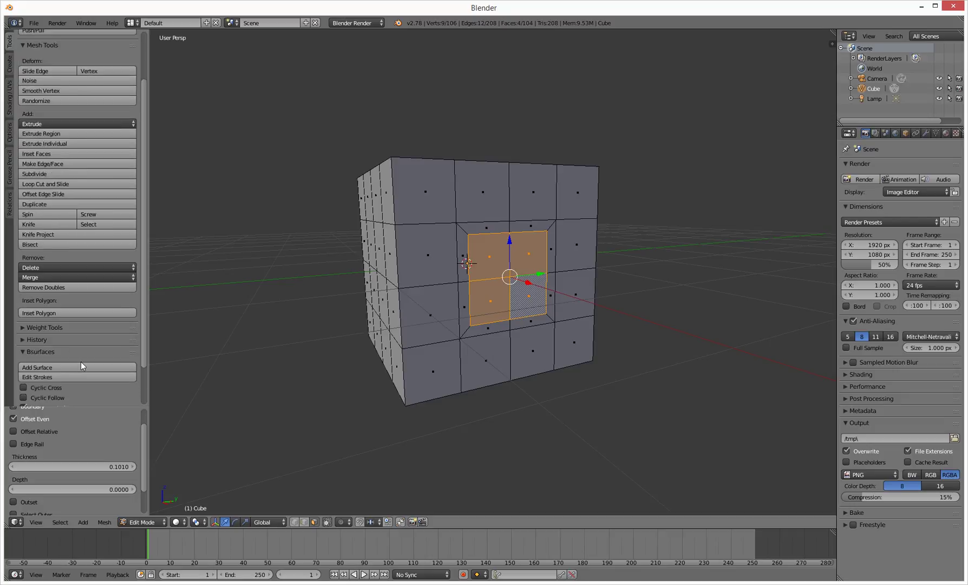
scroll(89, 364, up, 3)
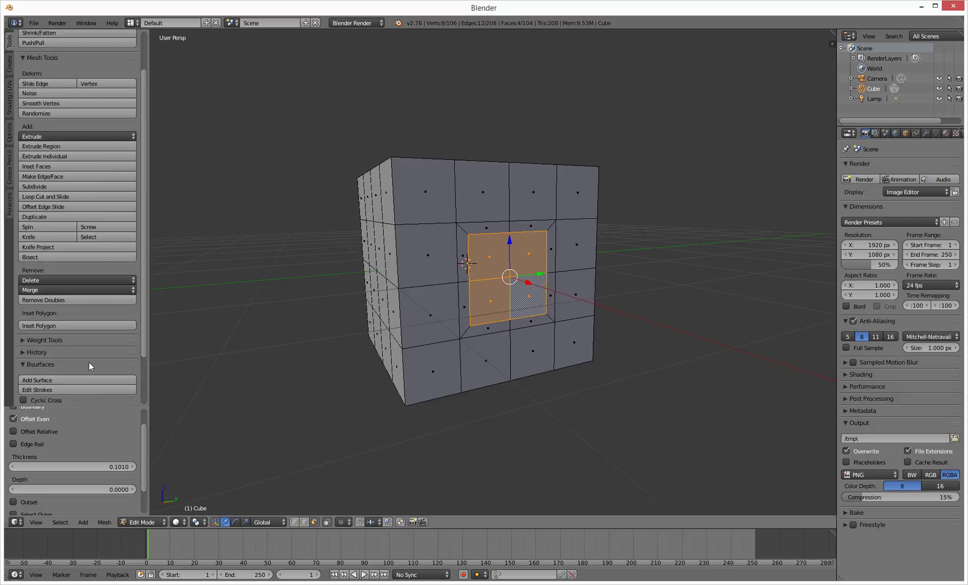
scroll(91, 361, down, 3)
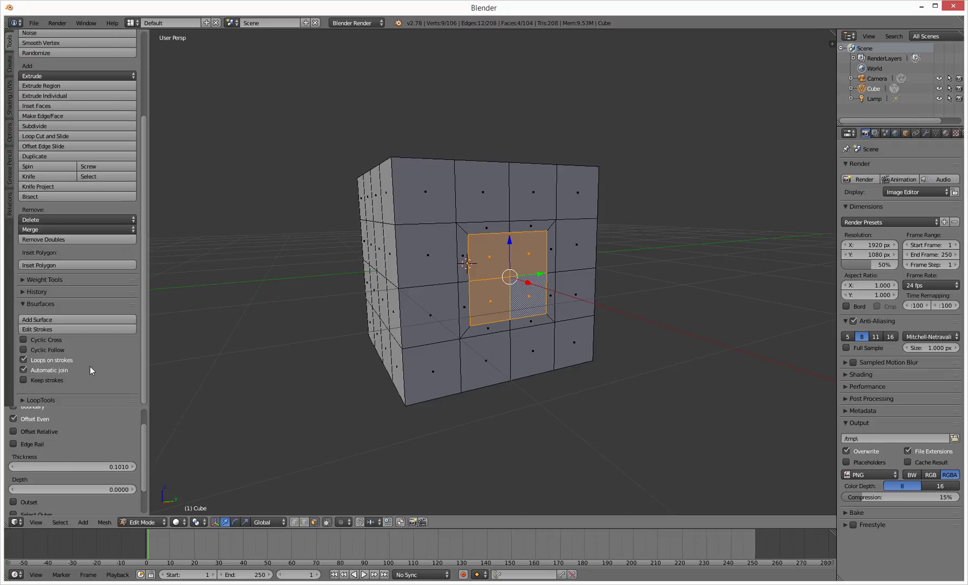
click(38, 400)
scroll(70, 378, down, 4)
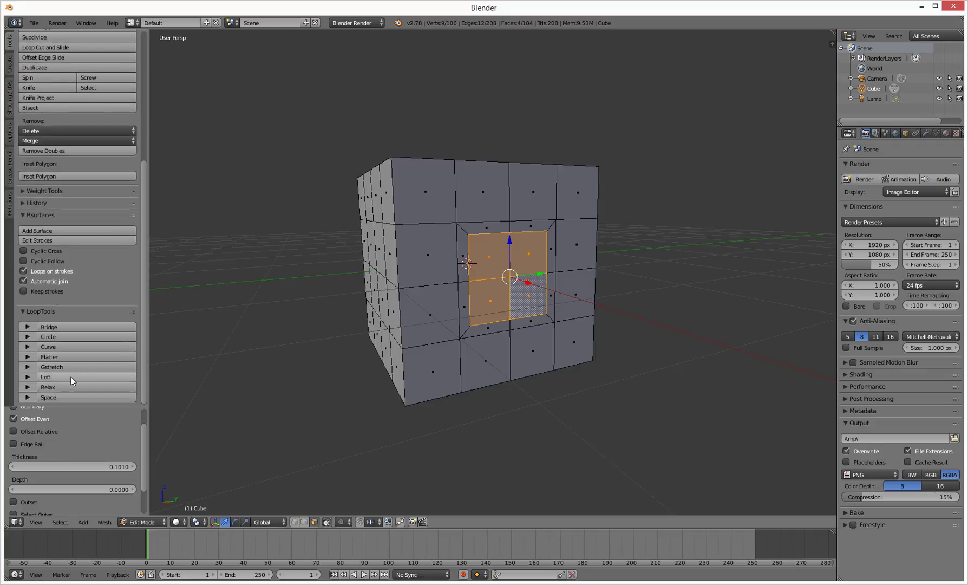
click(73, 337)
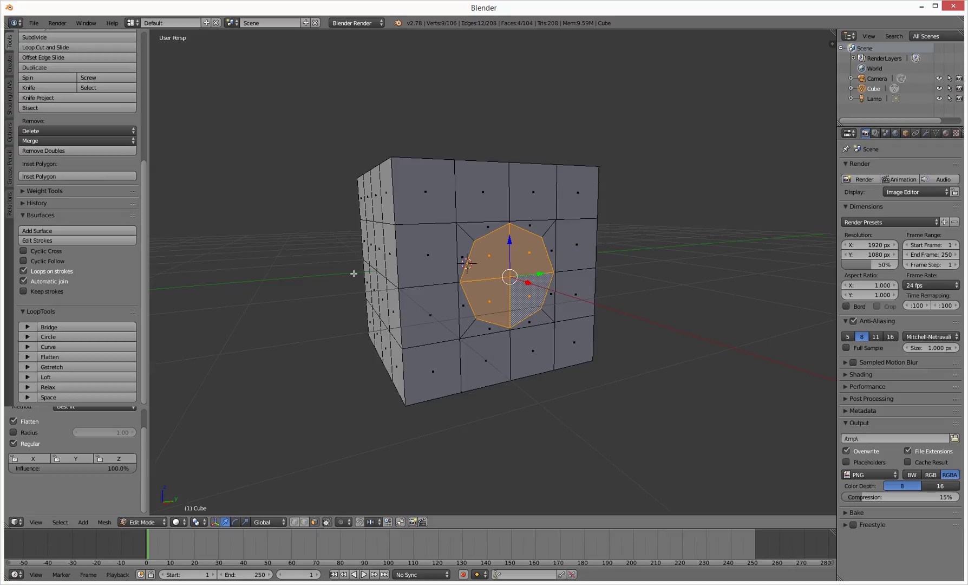
scroll(105, 241, up, 9)
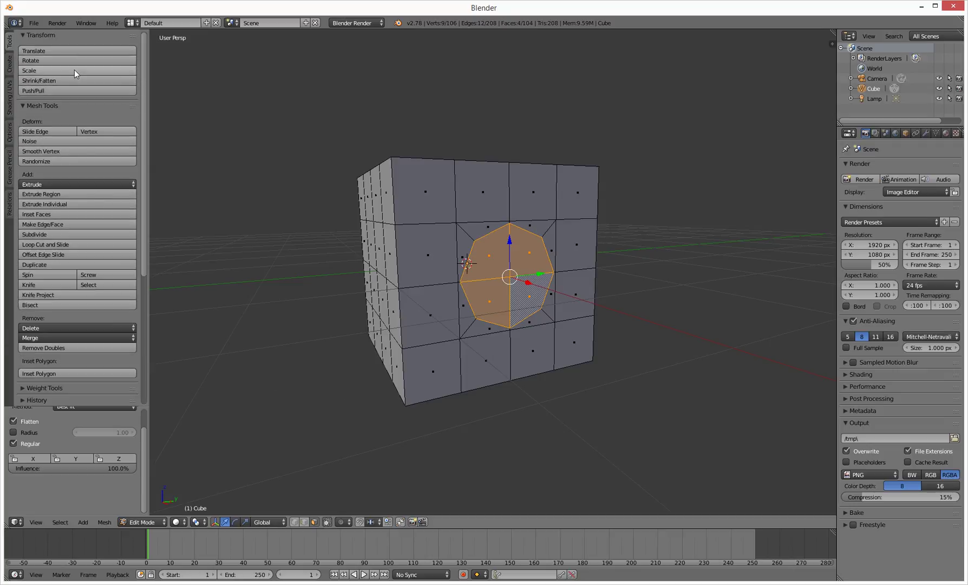
Step: Scale the circular patch down uniformly to 0.904
click(76, 72)
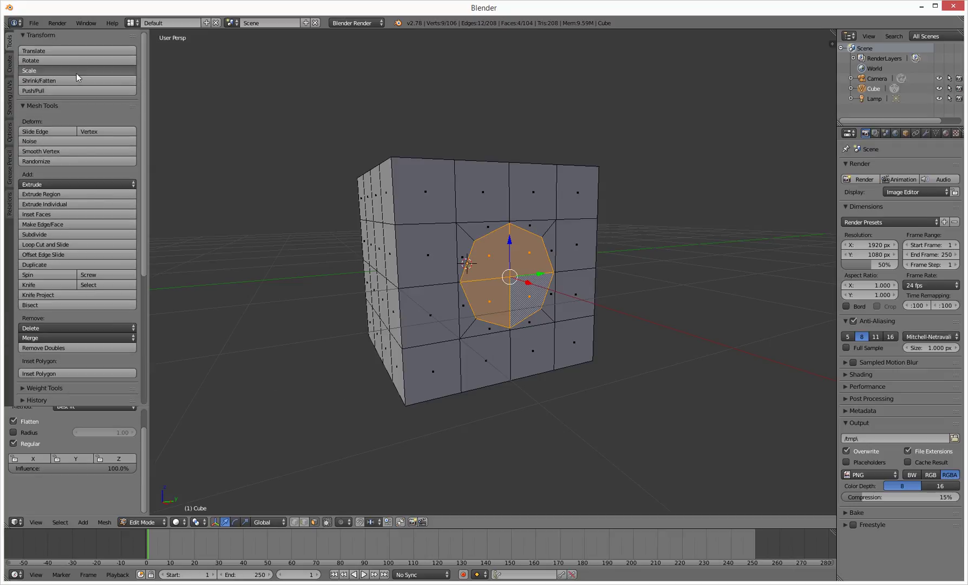
click(150, 36)
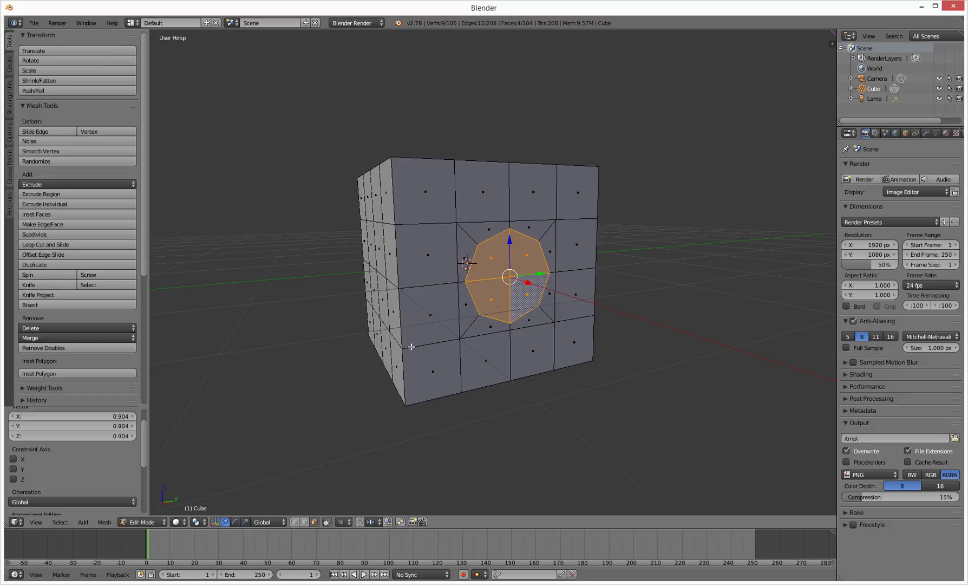
middle_drag(411, 347, 489, 291)
scroll(446, 286, up, 1)
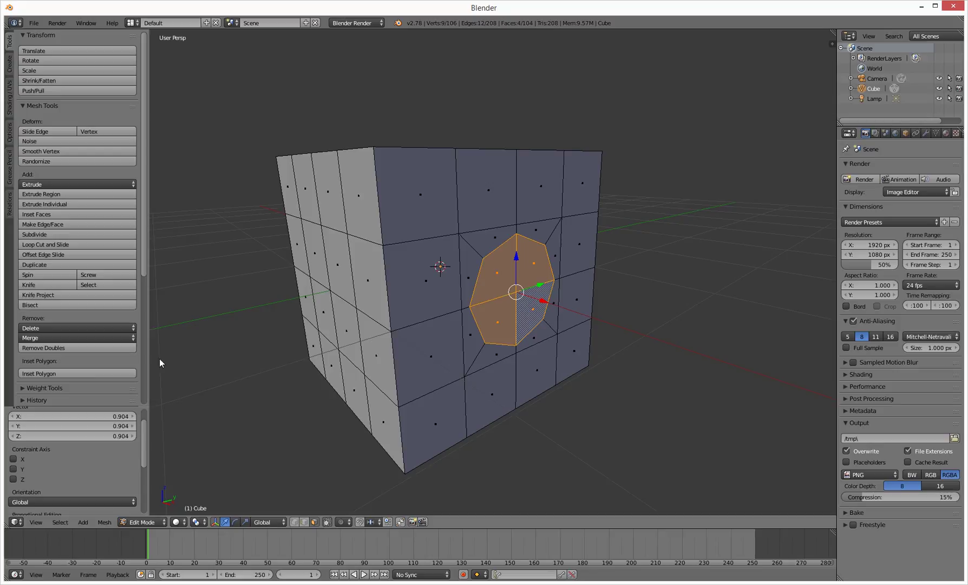
Step: Extrude the circular patch outward in three successive segments, the last at 0.055
click(41, 192)
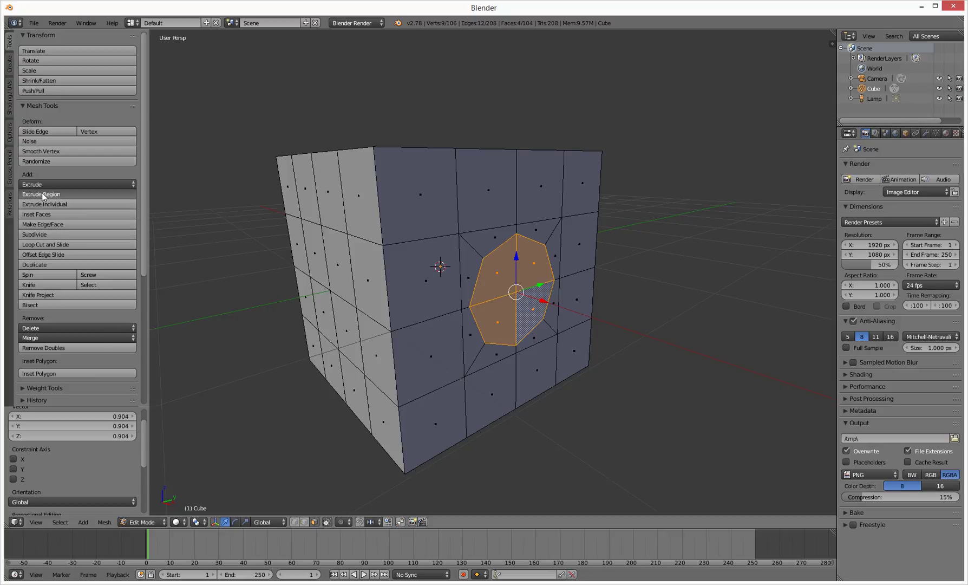
click(41, 226)
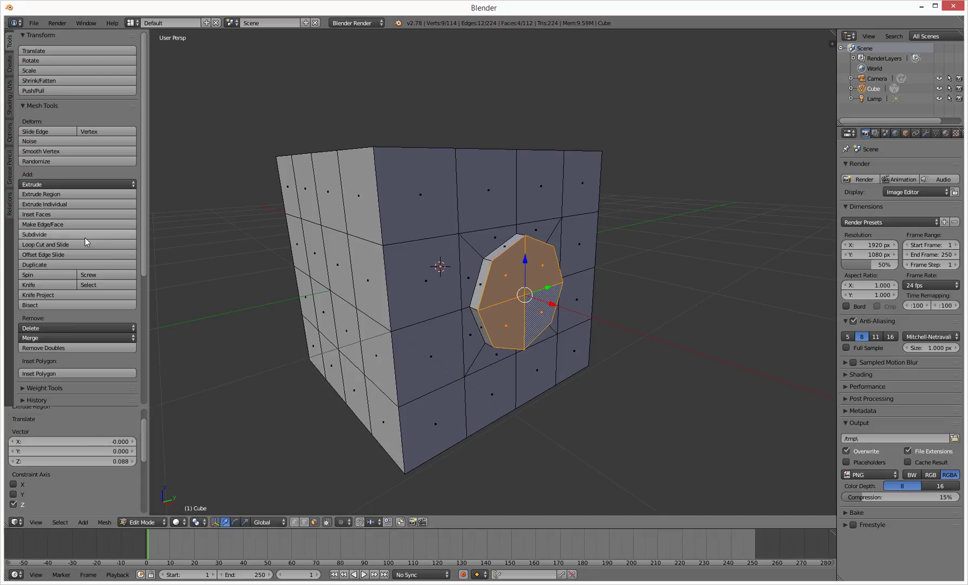
click(55, 194)
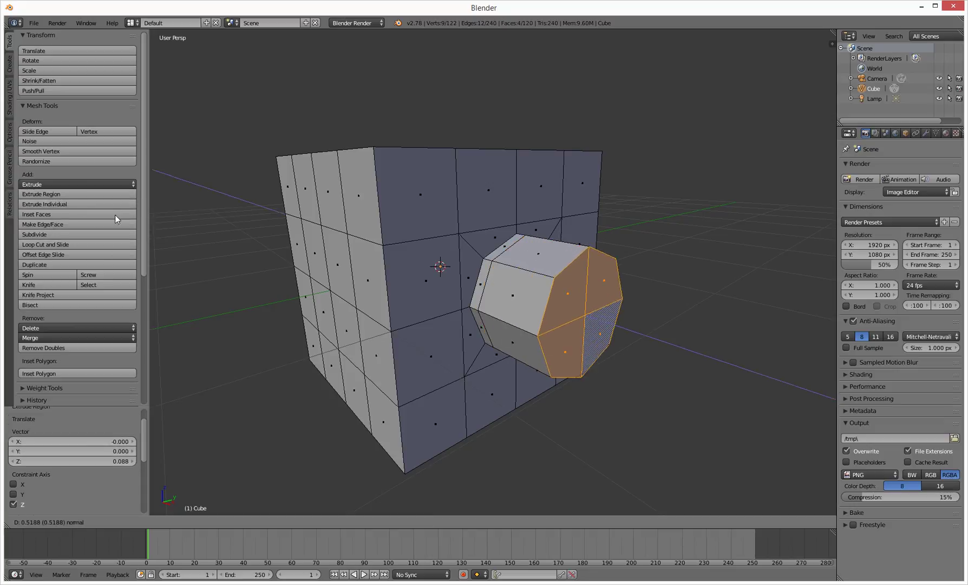
click(114, 214)
click(62, 194)
click(84, 203)
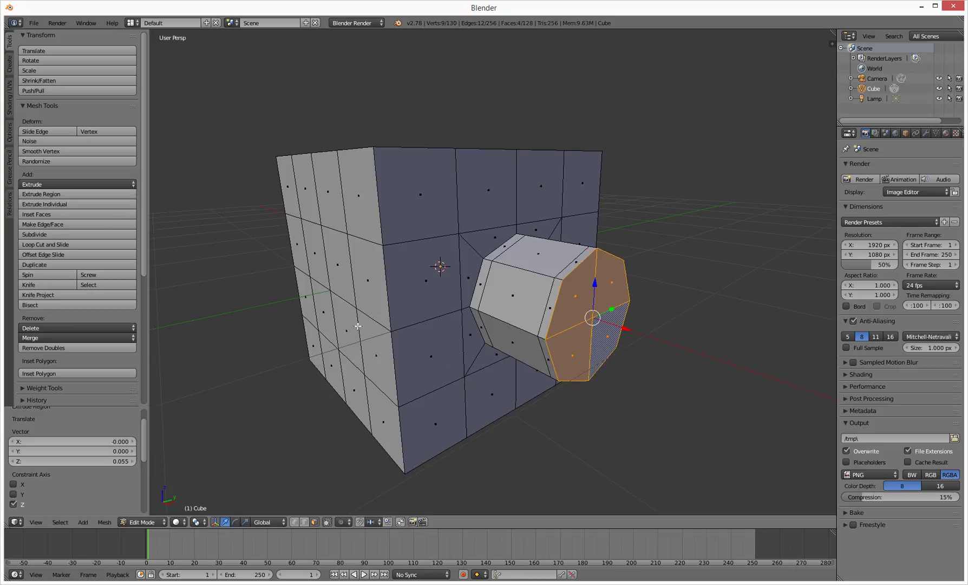
middle_drag(397, 349, 519, 255)
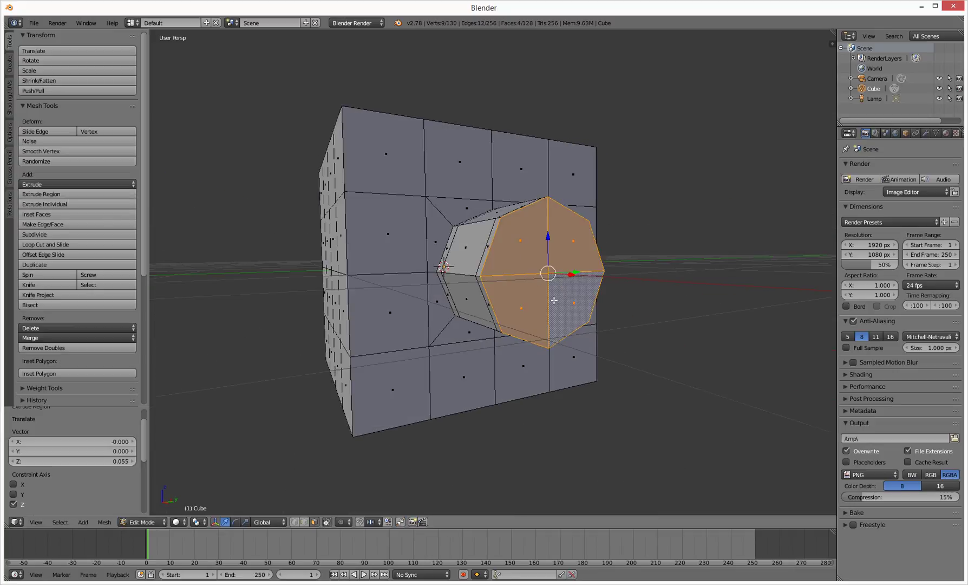
Step: Inset the prism's end cap with thickness 0.0509
click(60, 215)
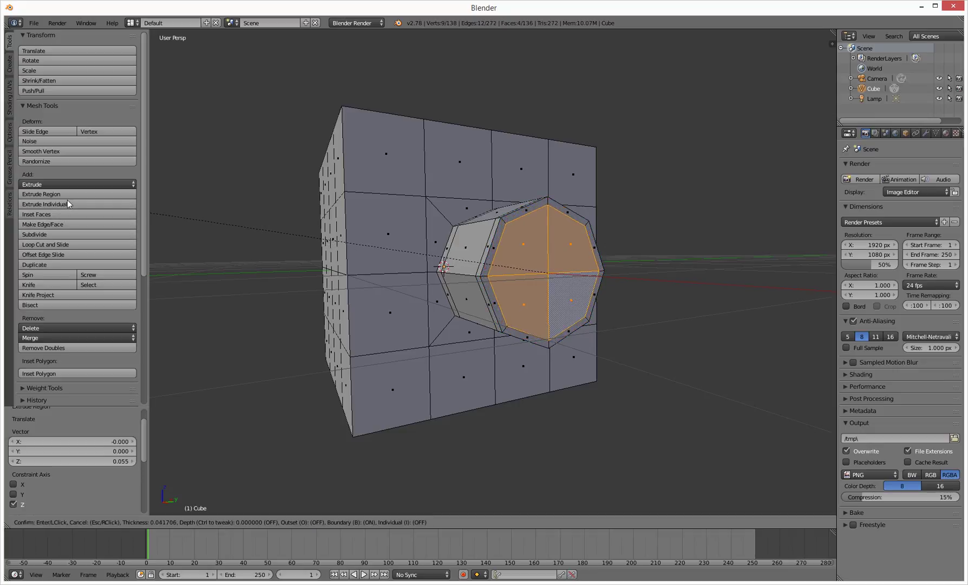
click(227, 264)
middle_drag(439, 305, 484, 284)
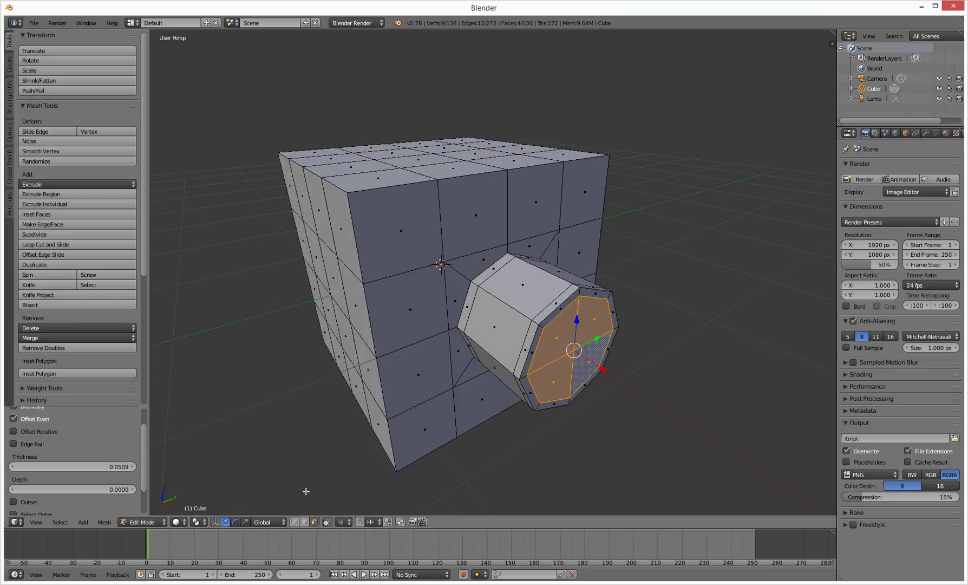
Step: Switch to edge select mode and deselect the whole mesh
click(306, 521)
middle_drag(400, 312, 563, 316)
key(a)
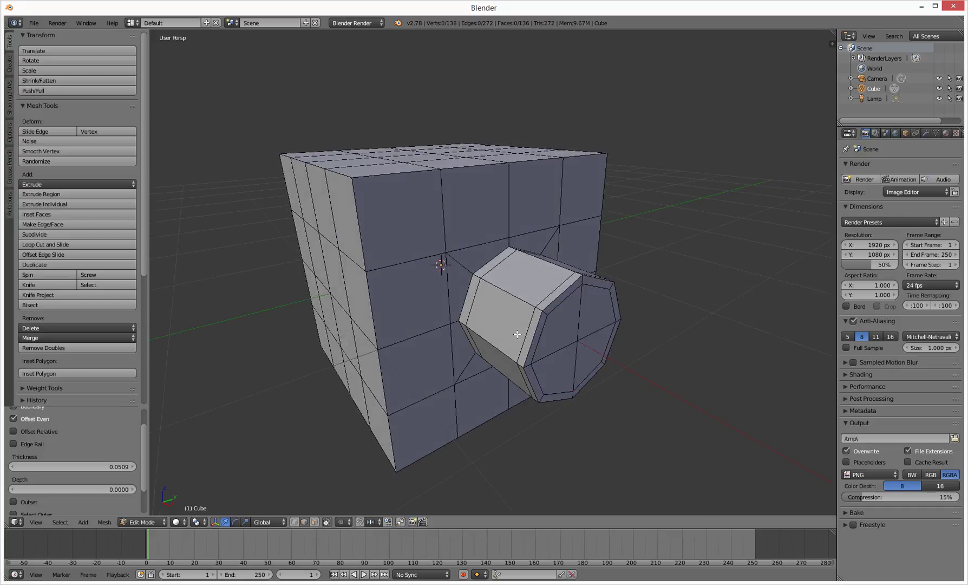
middle_drag(347, 326, 386, 304)
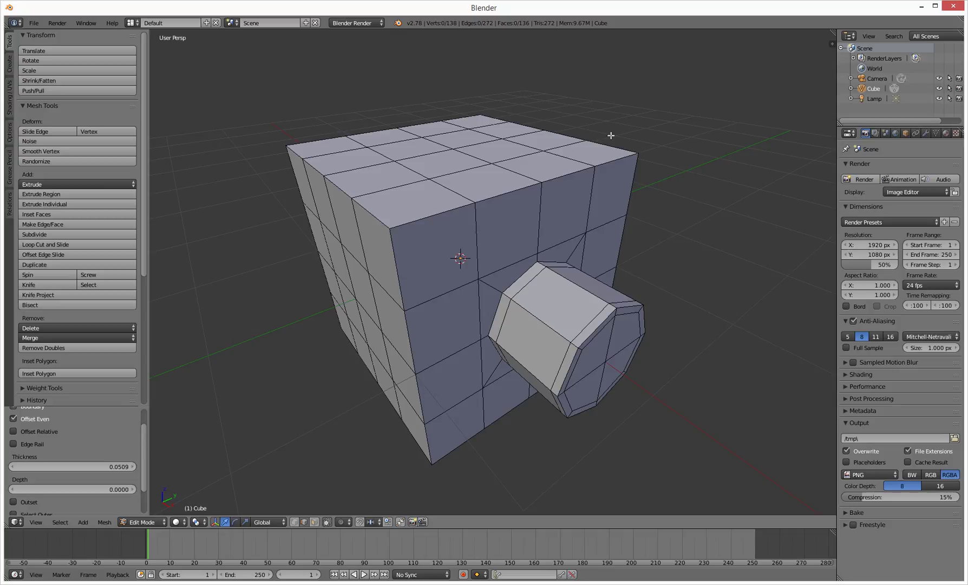
Step: Add three loop cuts slid close to the cube's right, left and top edges
key(ctrl+r)
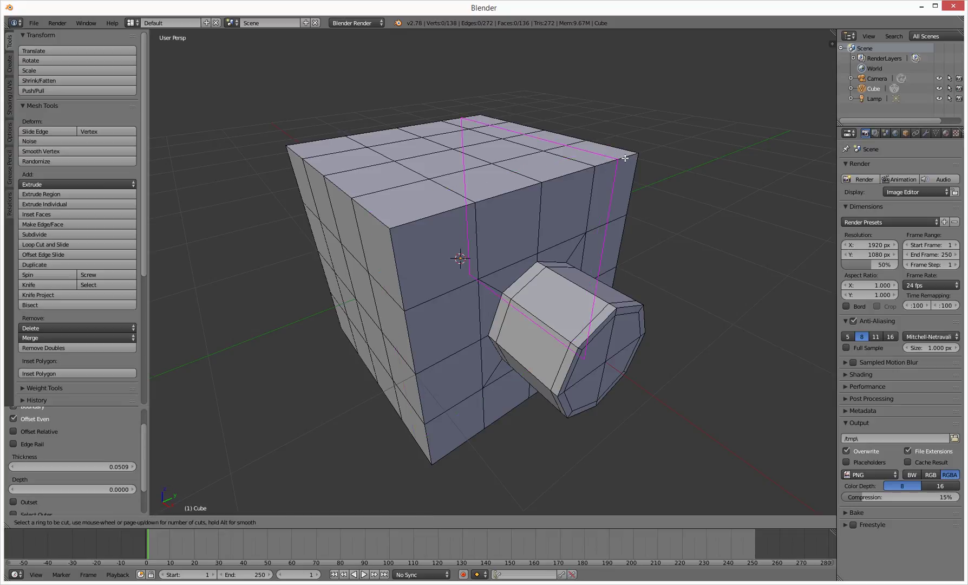
click(625, 158)
click(637, 150)
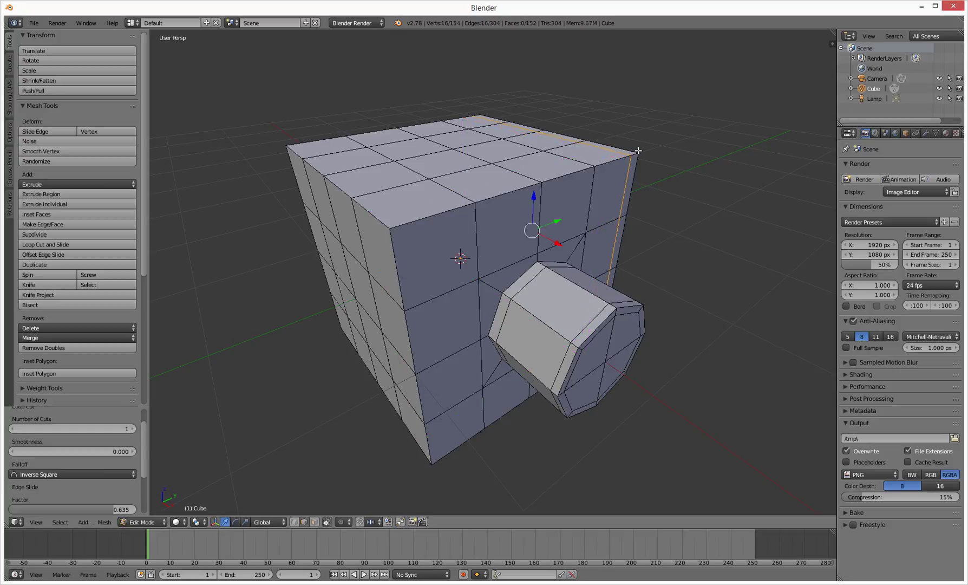
key(ctrl+r)
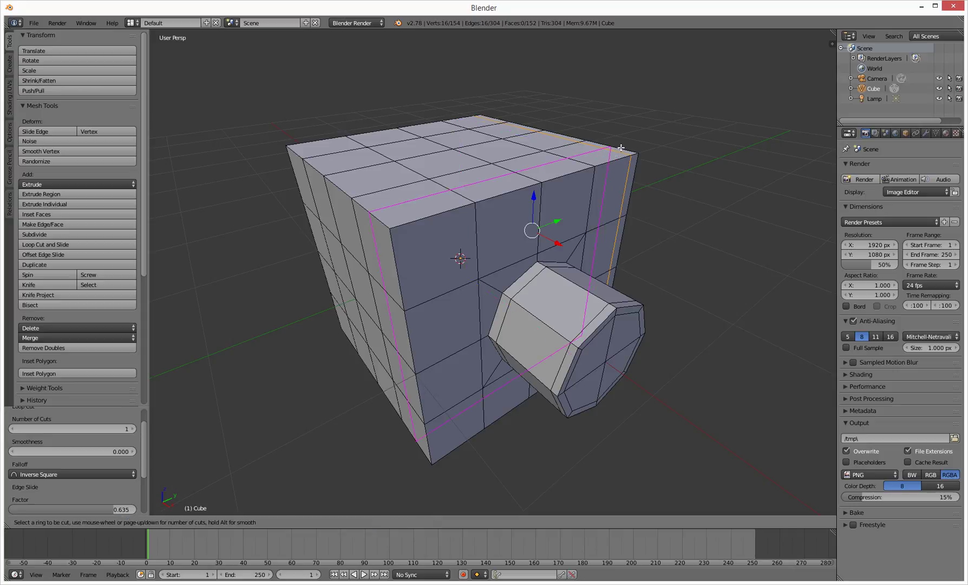
click(617, 157)
click(634, 157)
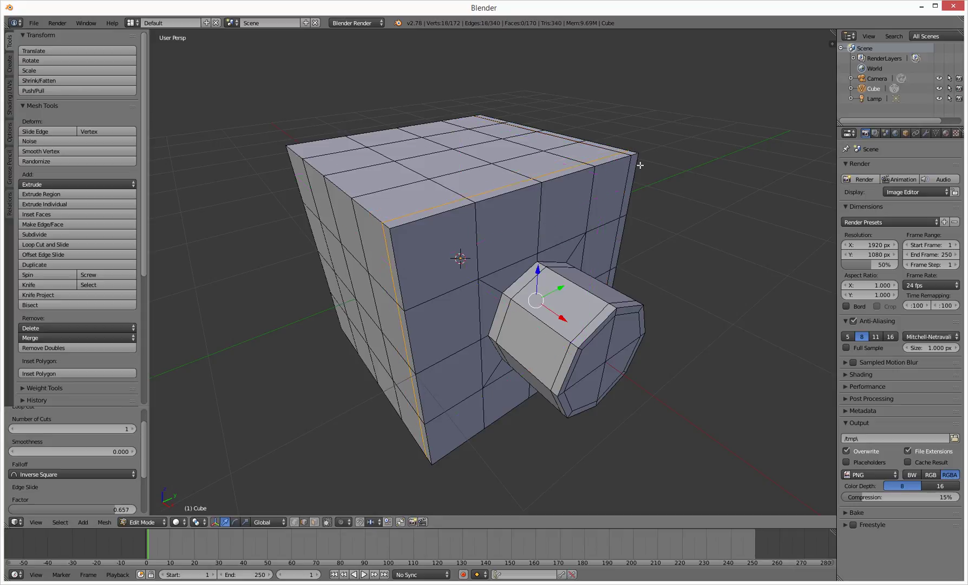
key(ctrl+r)
click(639, 163)
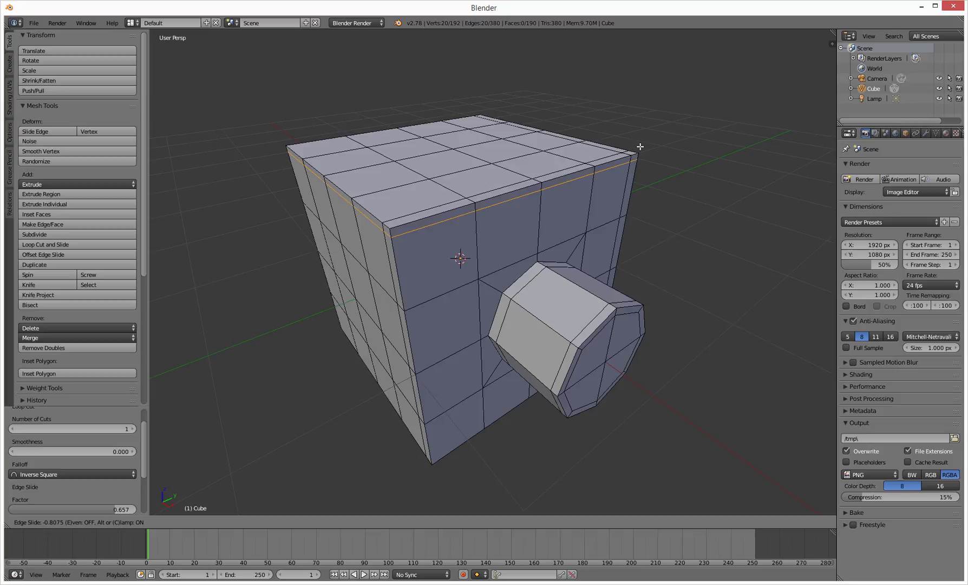
click(640, 146)
Step: Add three more loop cuts near the cube's outer top, bottom and front-left edges
key(ctrl+r)
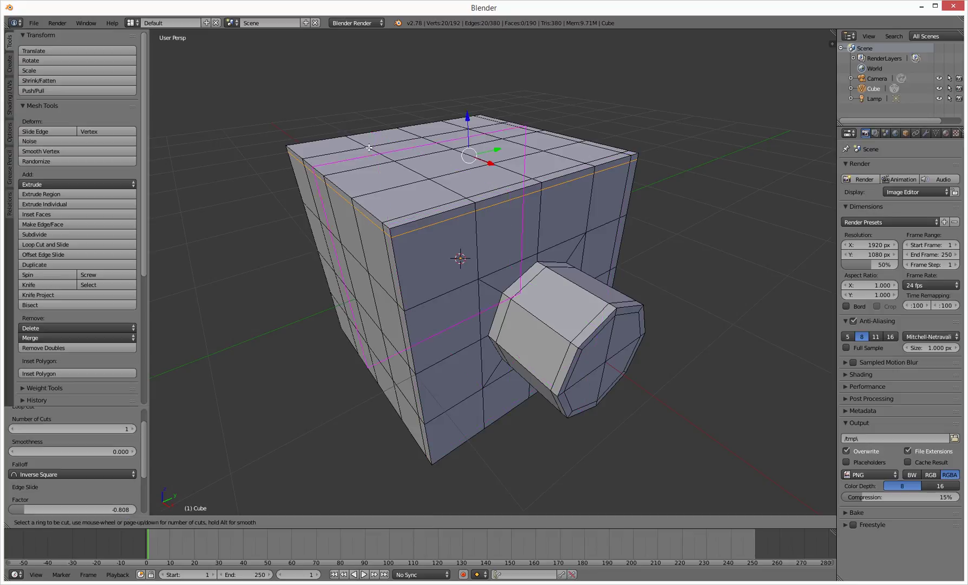
click(298, 149)
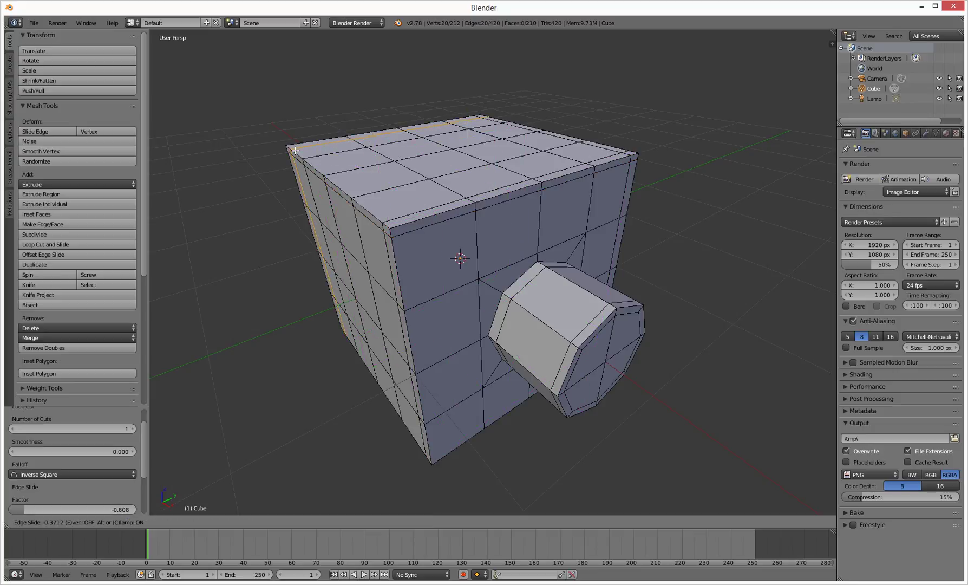
click(291, 151)
key(ctrl+r)
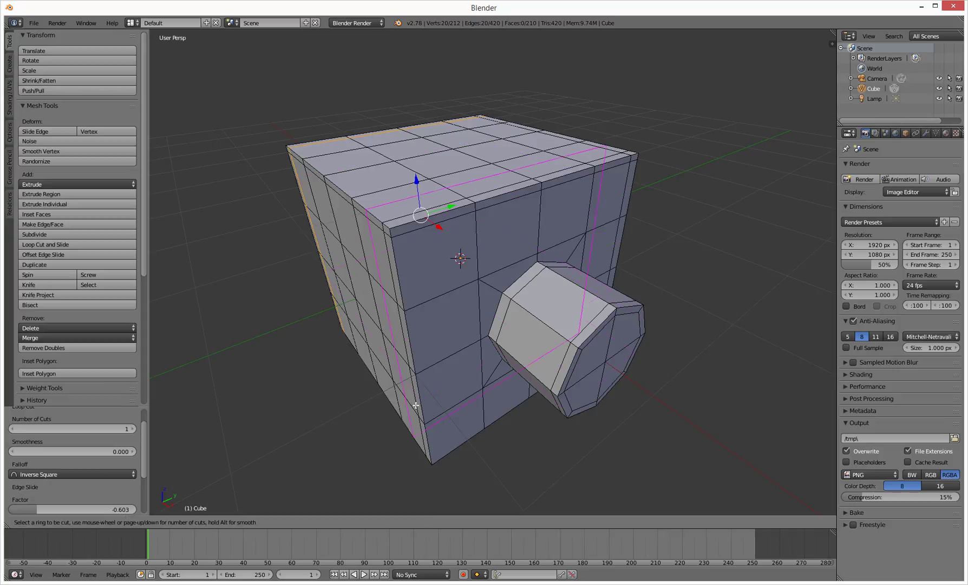
click(424, 443)
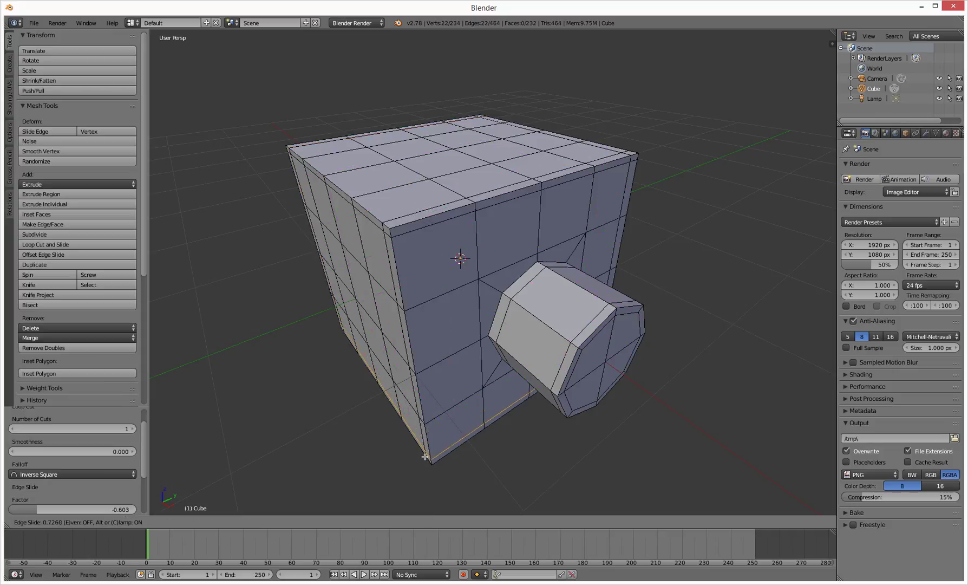
click(426, 455)
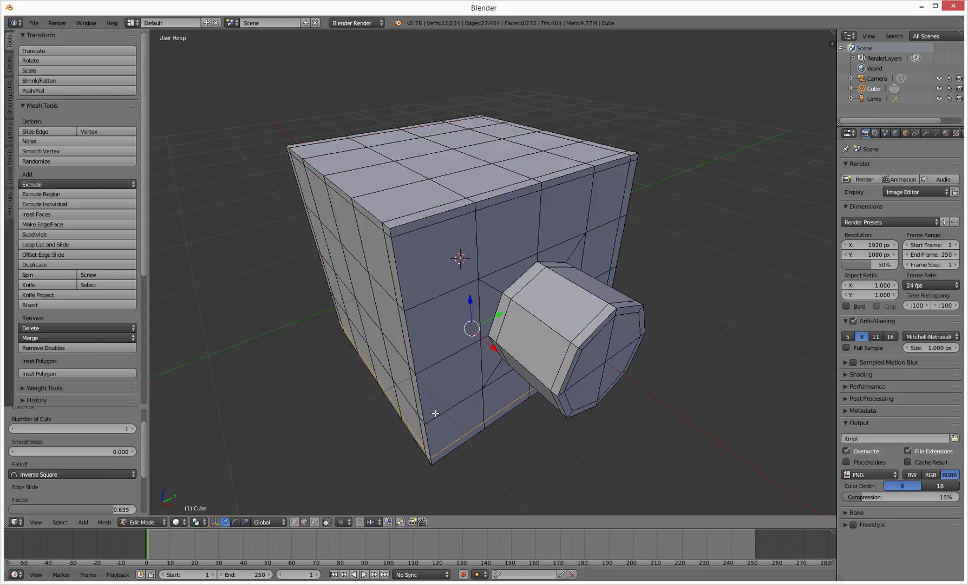
key(ctrl+r)
click(421, 223)
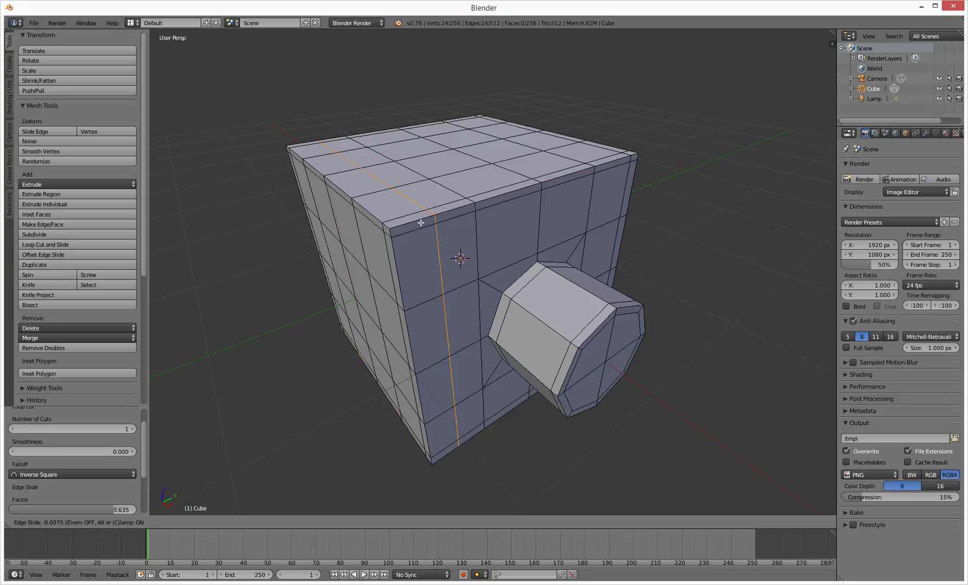
click(388, 234)
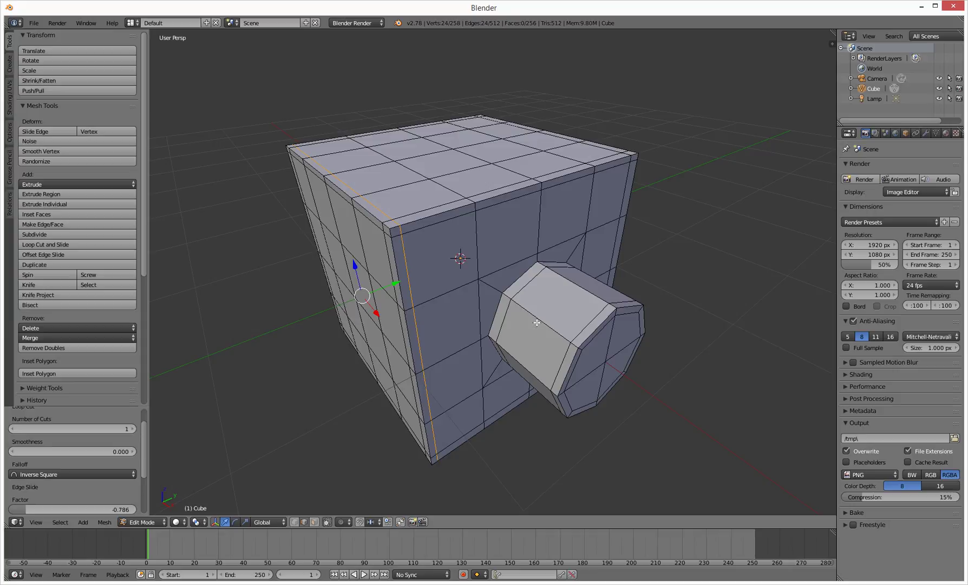
Step: Return the cube to Object Mode with the Modifiers properties showing
middle_drag(465, 328, 463, 285)
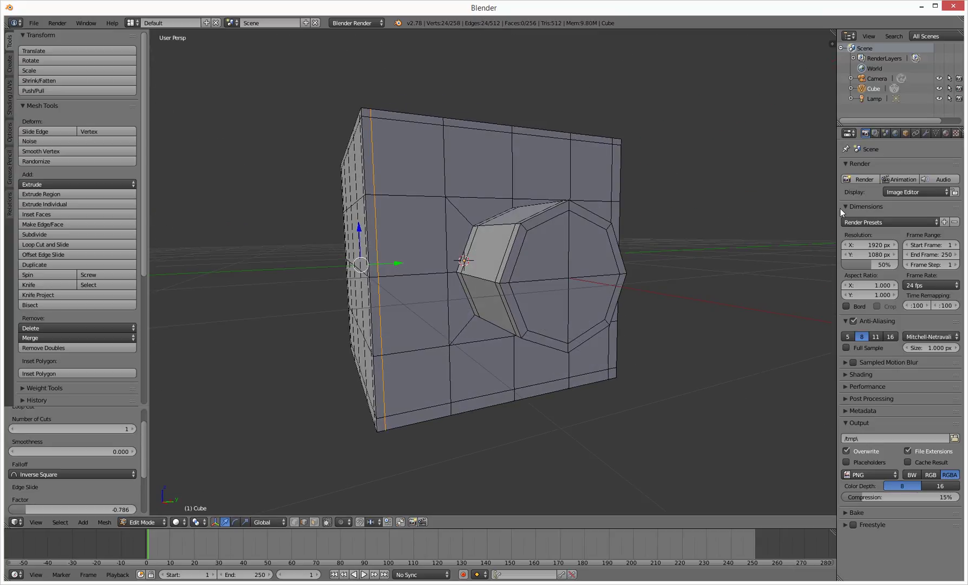
click(926, 133)
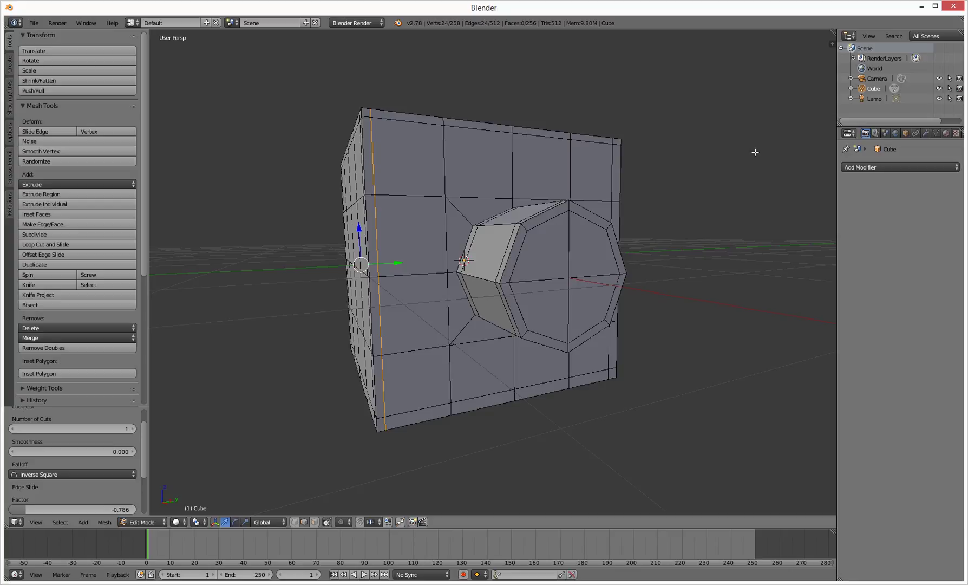
key(Tab)
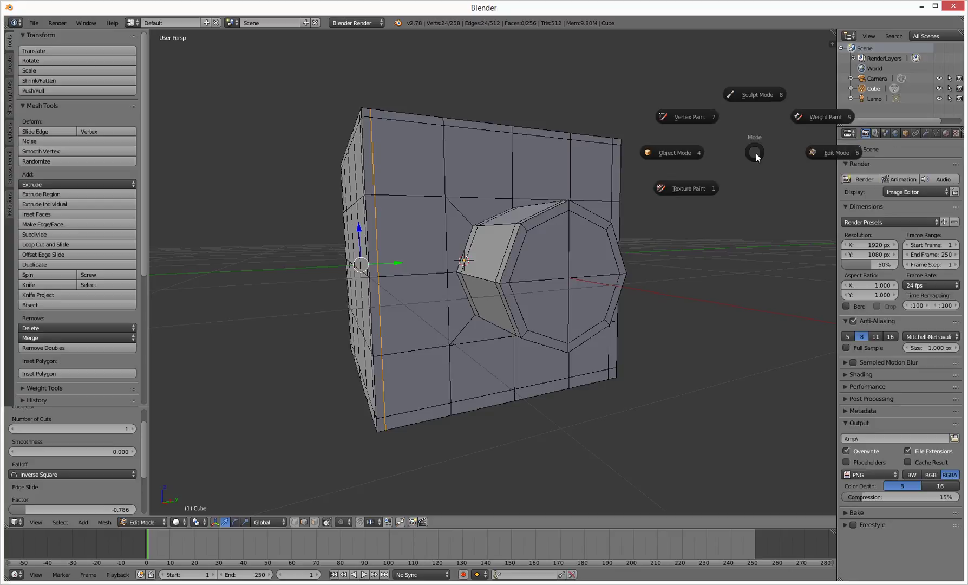
click(672, 155)
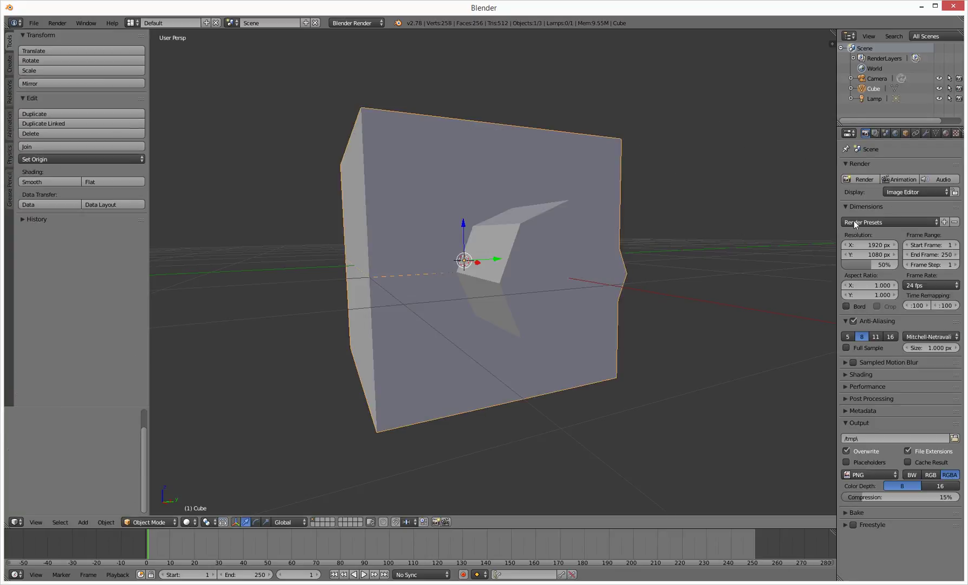
click(925, 133)
Step: Add a Subdivision Surface modifier with viewport subdivisions set to 2
click(877, 167)
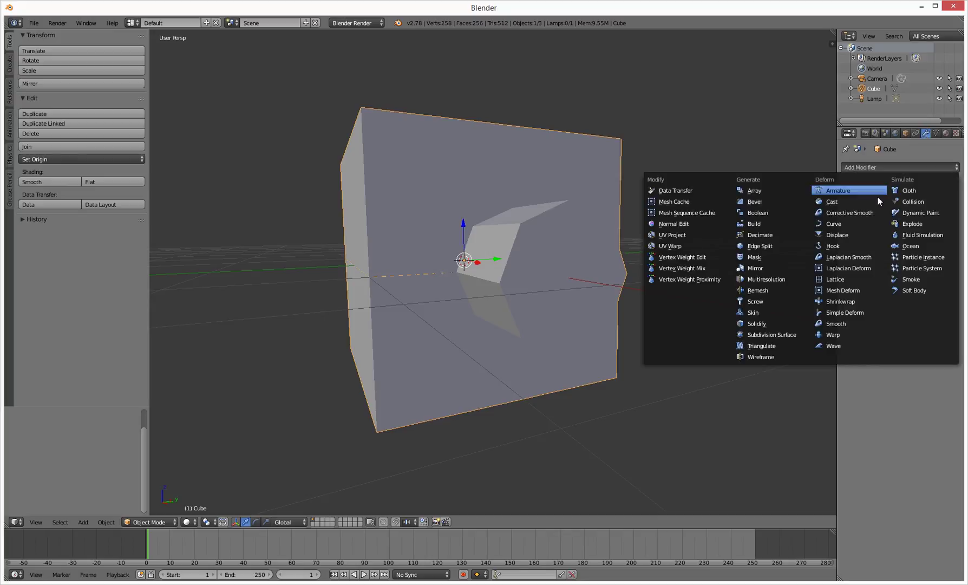
click(764, 333)
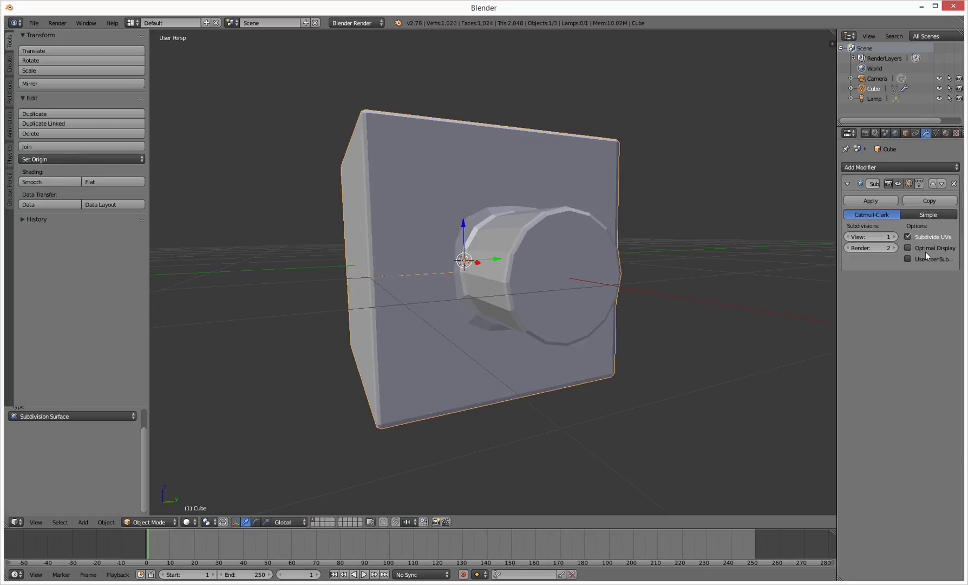
click(894, 237)
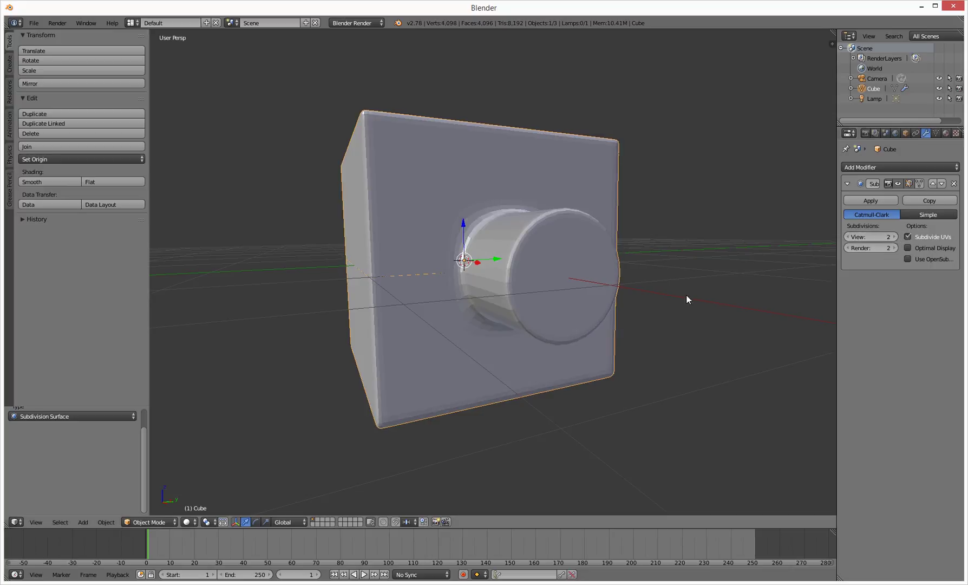
Step: Apply smooth shading to the cube and orbit to a higher three-quarter view
click(46, 181)
mouse_move(307, 270)
middle_down()
mouse_move(298, 259)
mouse_move(322, 264)
mouse_move(314, 254)
mouse_move(362, 278)
mouse_move(419, 260)
mouse_move(322, 257)
mouse_move(292, 244)
mouse_move(404, 256)
mouse_move(377, 271)
mouse_move(444, 265)
mouse_move(463, 279)
mouse_move(512, 261)
mouse_move(548, 281)
mouse_move(538, 293)
mouse_move(528, 279)
mouse_move(550, 276)
mouse_move(514, 265)
mouse_move(521, 253)
middle_up()
scroll(517, 261, up, 3)
scroll(517, 261, down, 2)
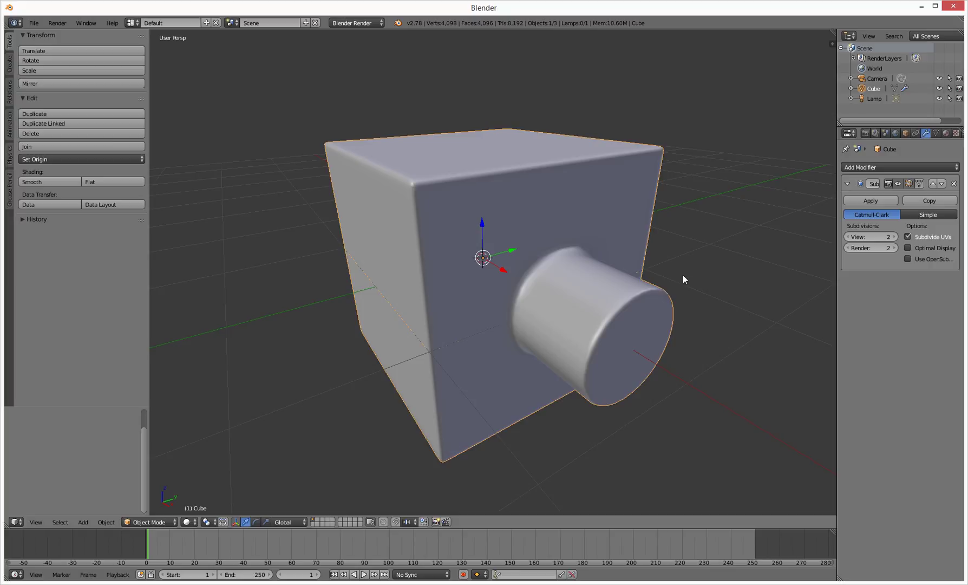